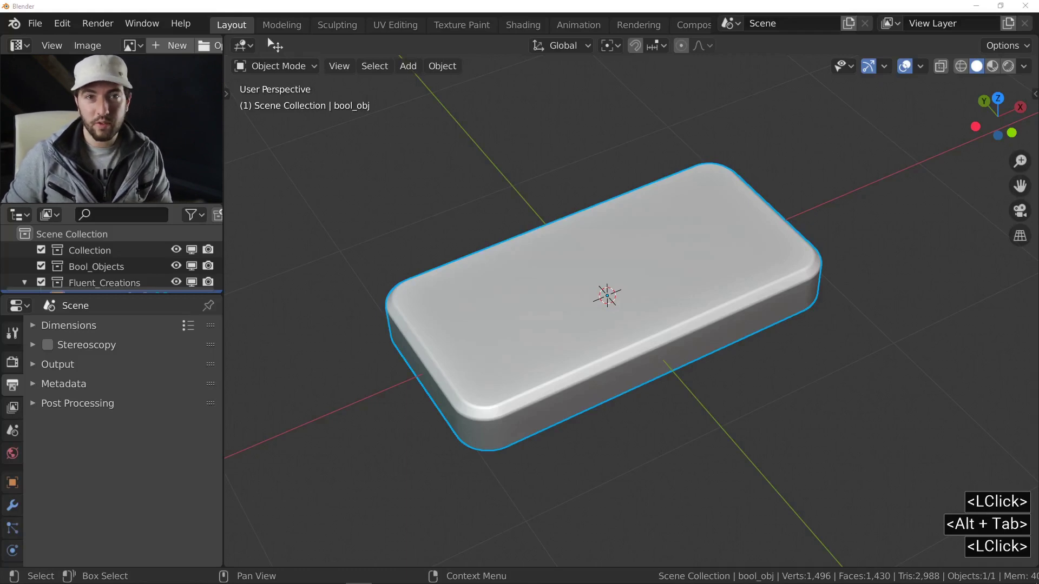
Cut a small grid-snapped square Fluent hole into the centre of the box's top face.
middle_click_drag(563, 387, 582, 379)
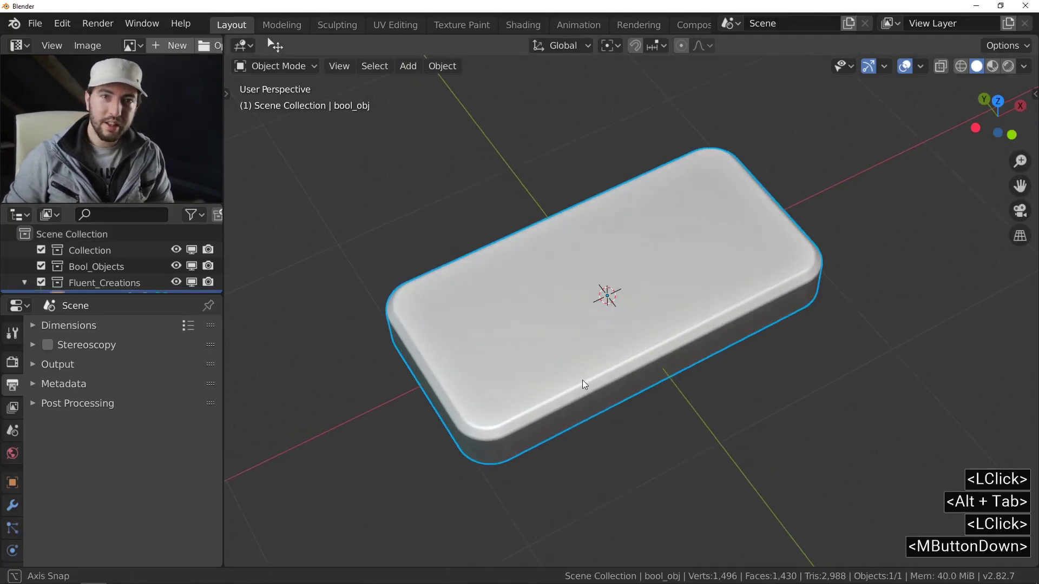
key("f")
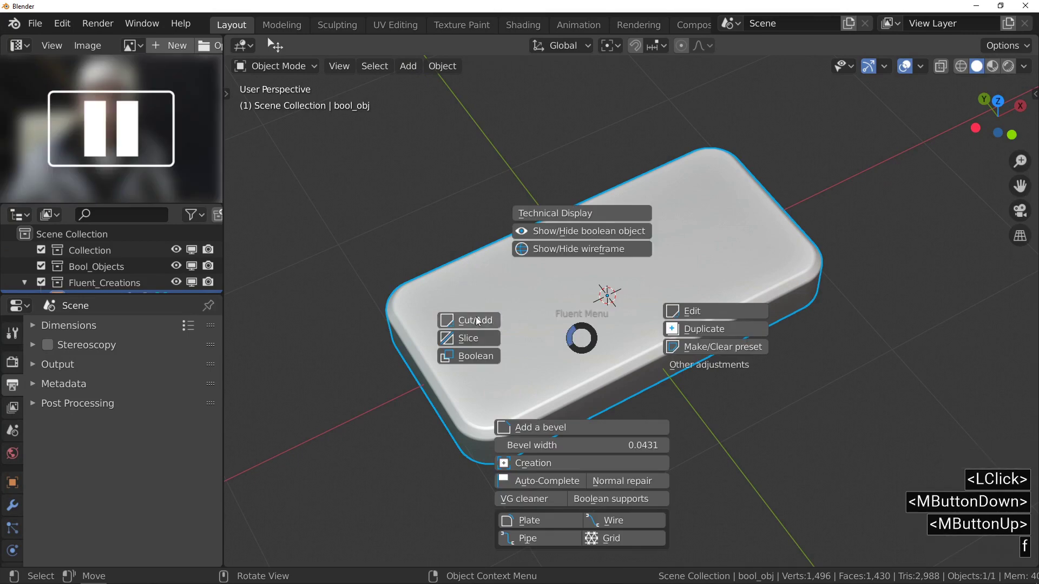
left_click(468, 320)
right_click(551, 309)
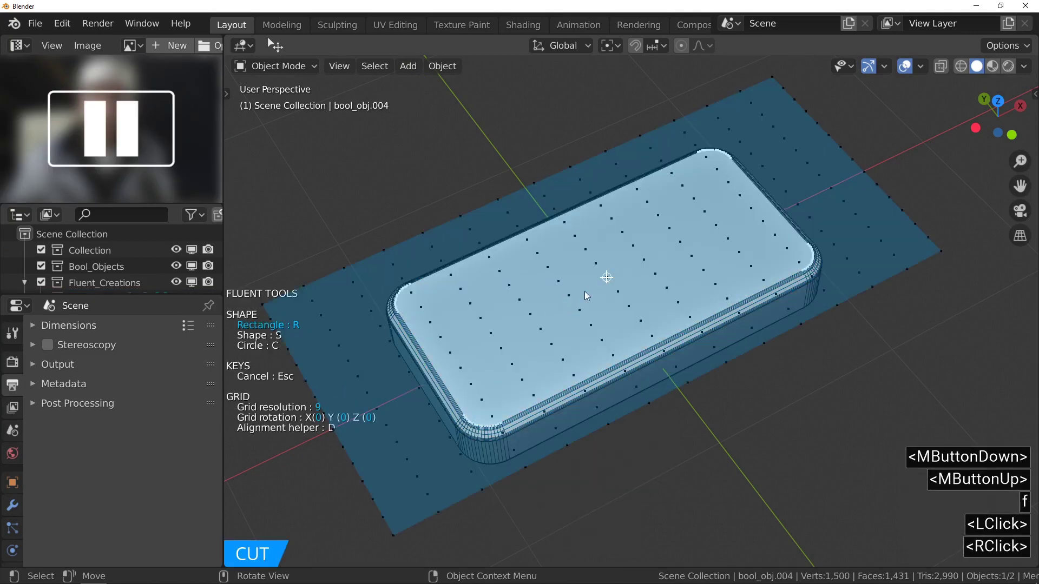
left_click(606, 278)
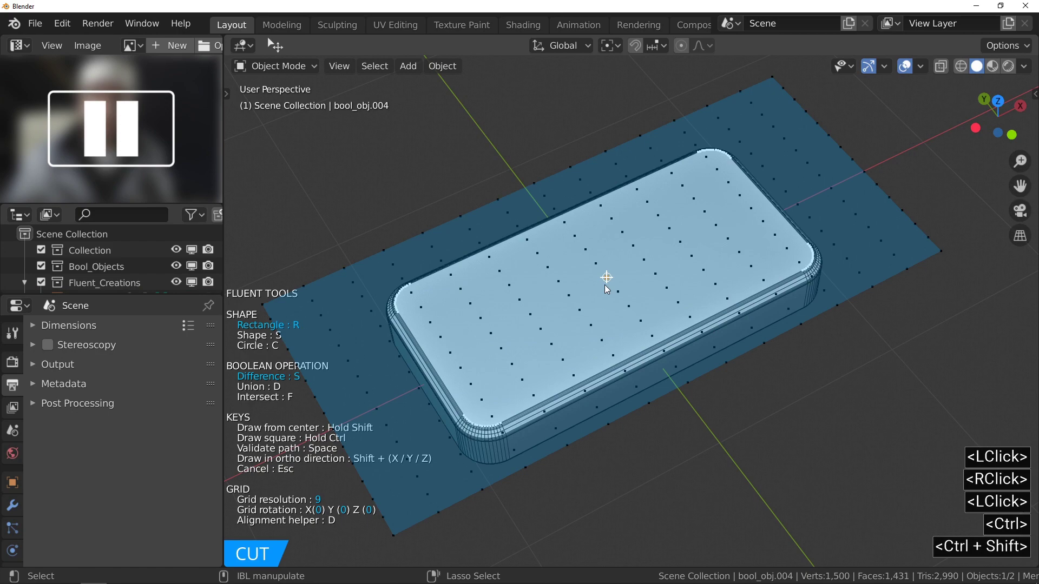
left_click(603, 292, "ctrl+shift")
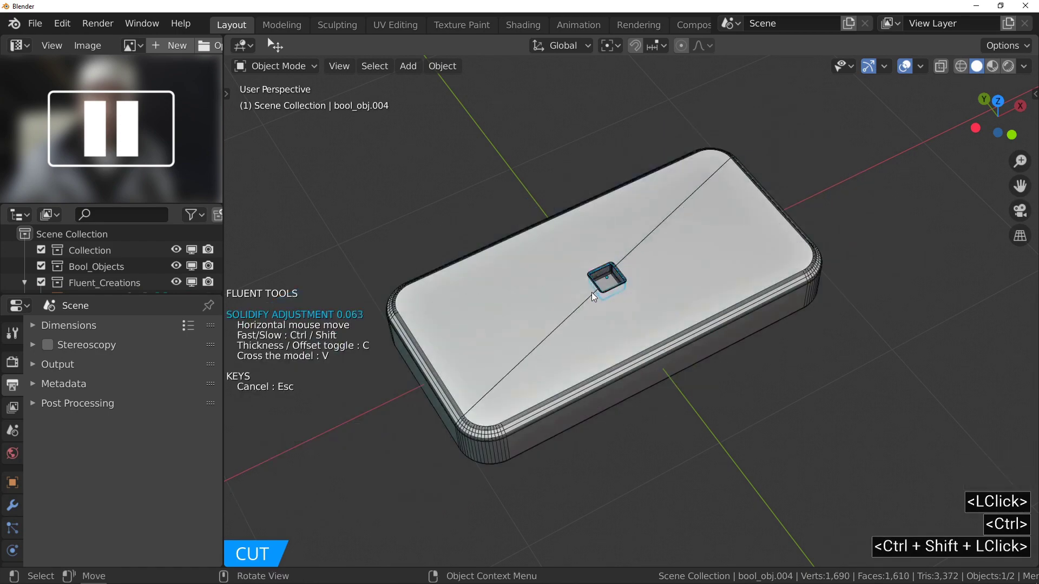
left_click(592, 292)
mouse_move(592, 292)
middle_mouse_down()
mouse_move(607, 286)
mouse_move(586, 310)
mouse_move(602, 231)
middle_mouse_up()
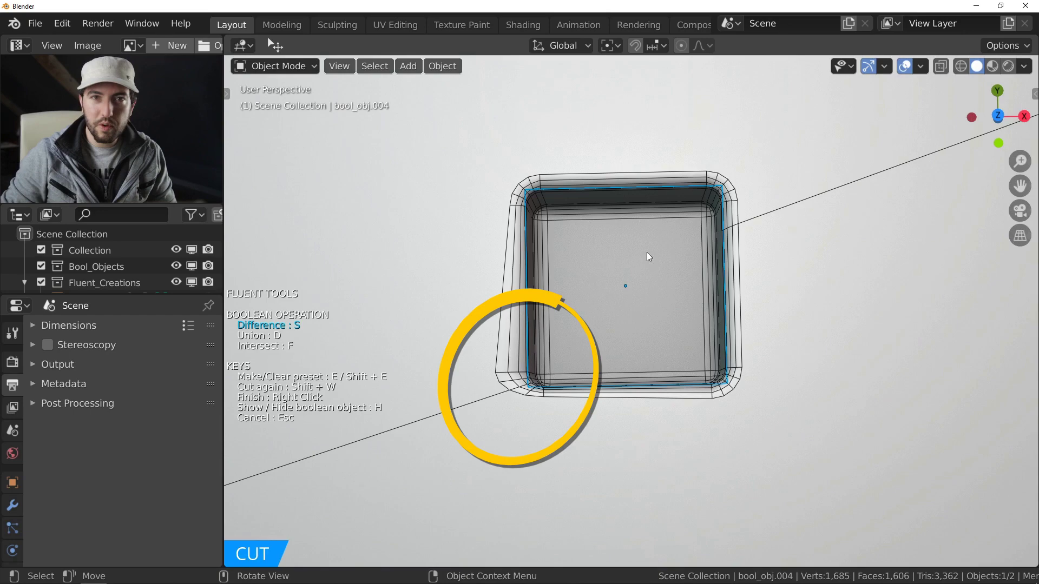
Array the square cut into seven holes along X and three rows along Y.
mouse_move(647, 252)
middle_mouse_down("ctrl")
mouse_move(618, 294)
mouse_move(654, 262)
middle_mouse_up("ctrl")
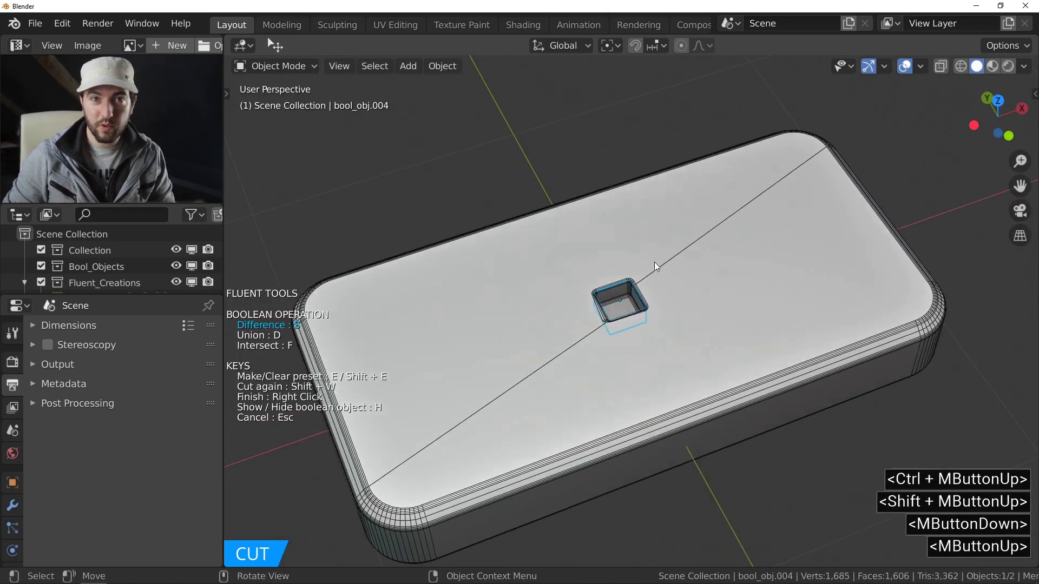
left_click_drag(540, 295, 604, 326)
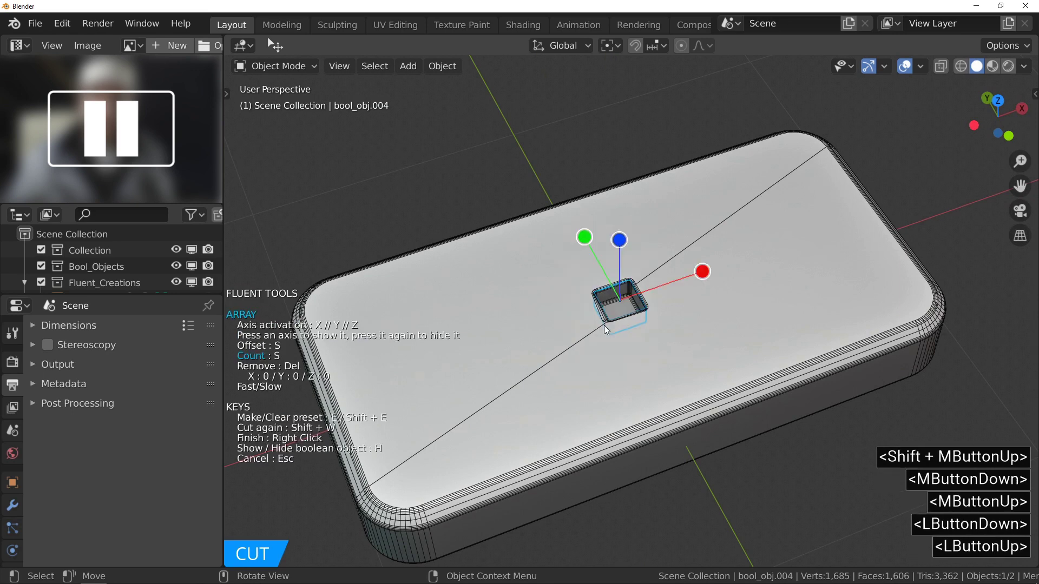
left_click(699, 273)
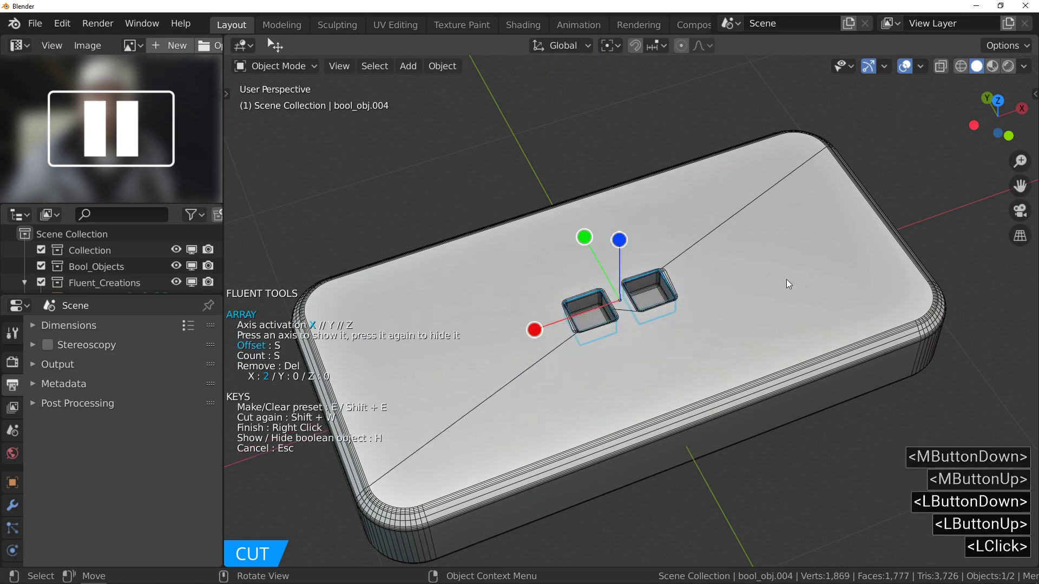
key("s")
left_click(913, 295)
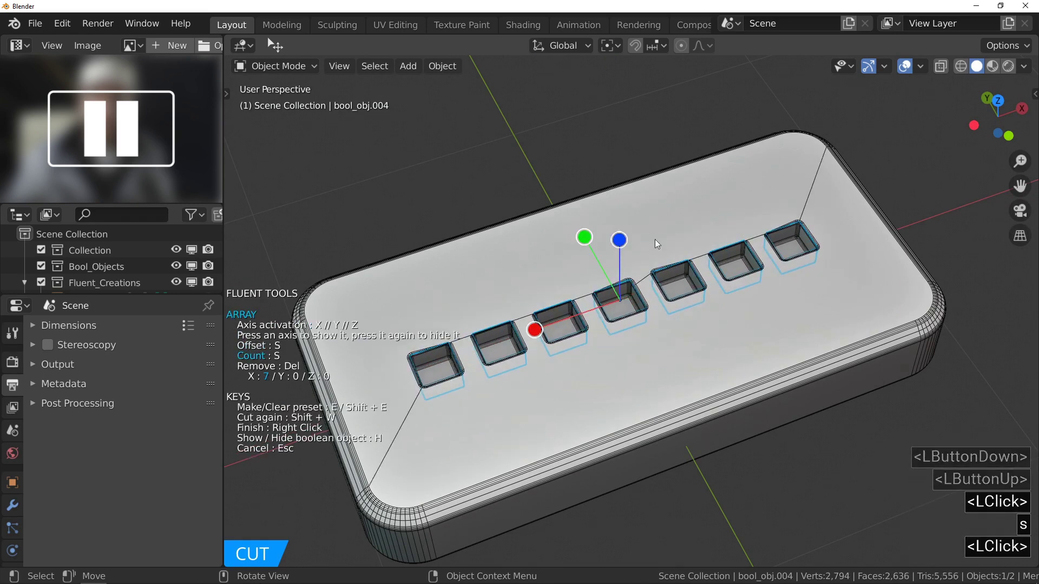
left_click(584, 239)
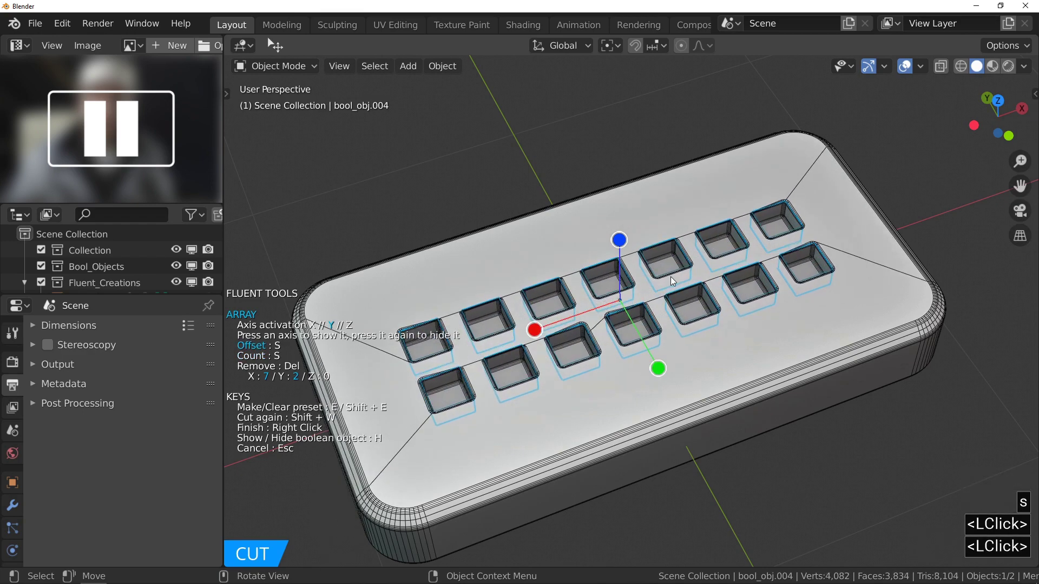
key("s")
left_click(707, 288)
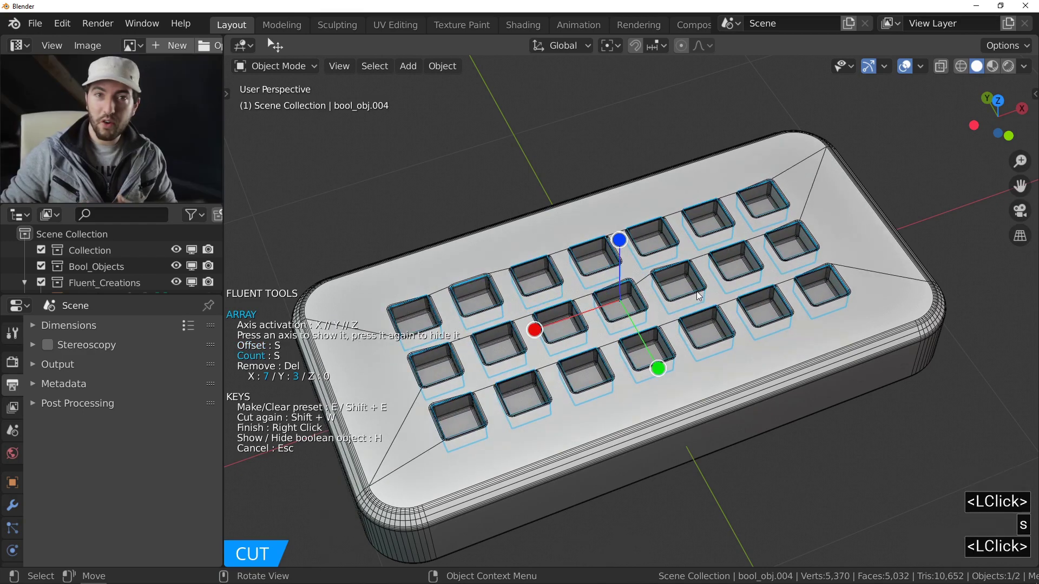
right_click(639, 312)
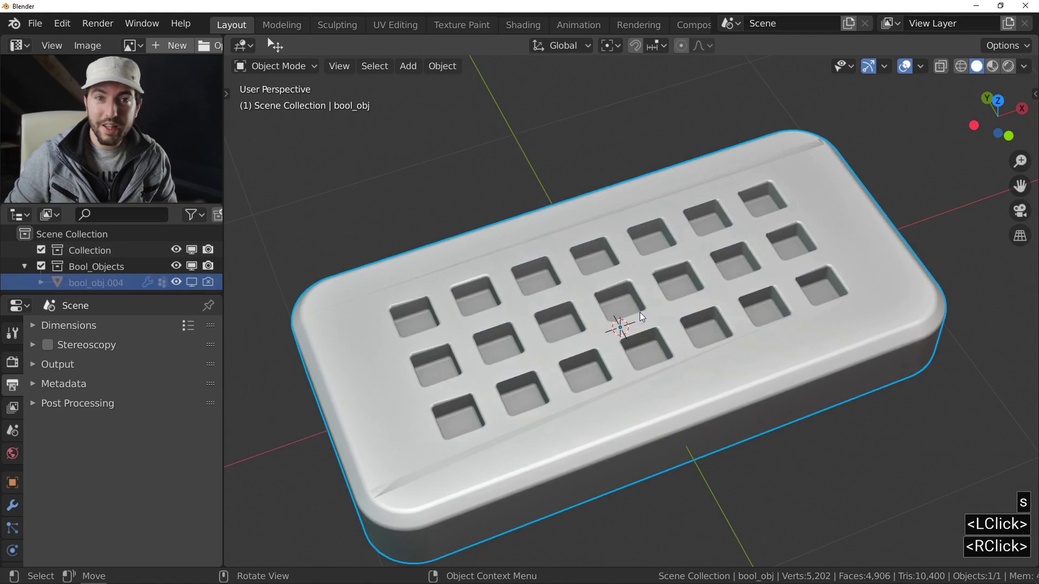
Show the boolean wireframe on the box and reveal the cutter object.
mouse_move(640, 312)
middle_mouse_down()
mouse_move(563, 311)
mouse_move(582, 310)
middle_mouse_up()
key("f")
left_click(596, 236)
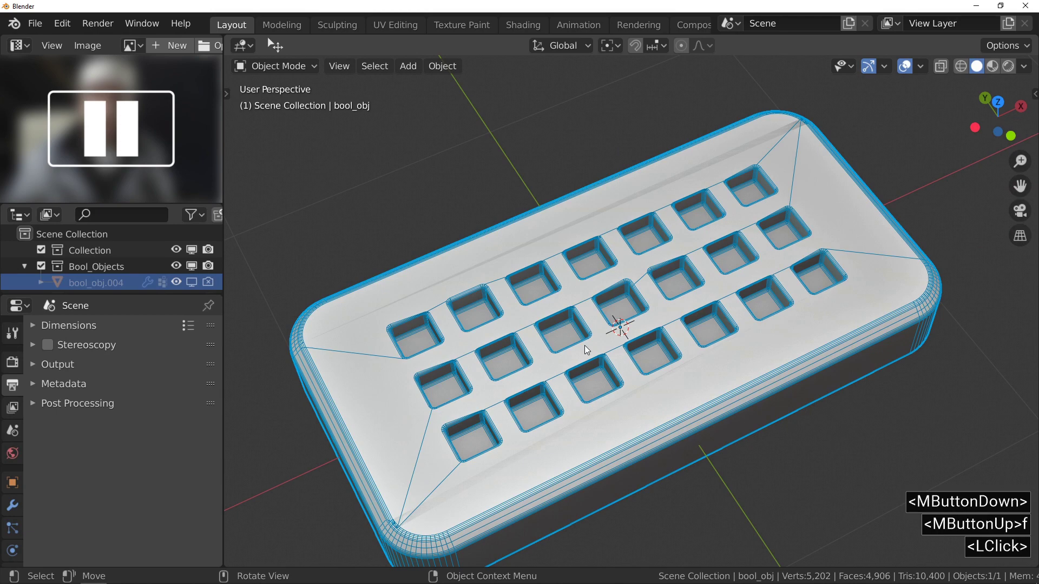
key("f")
left_click(612, 237)
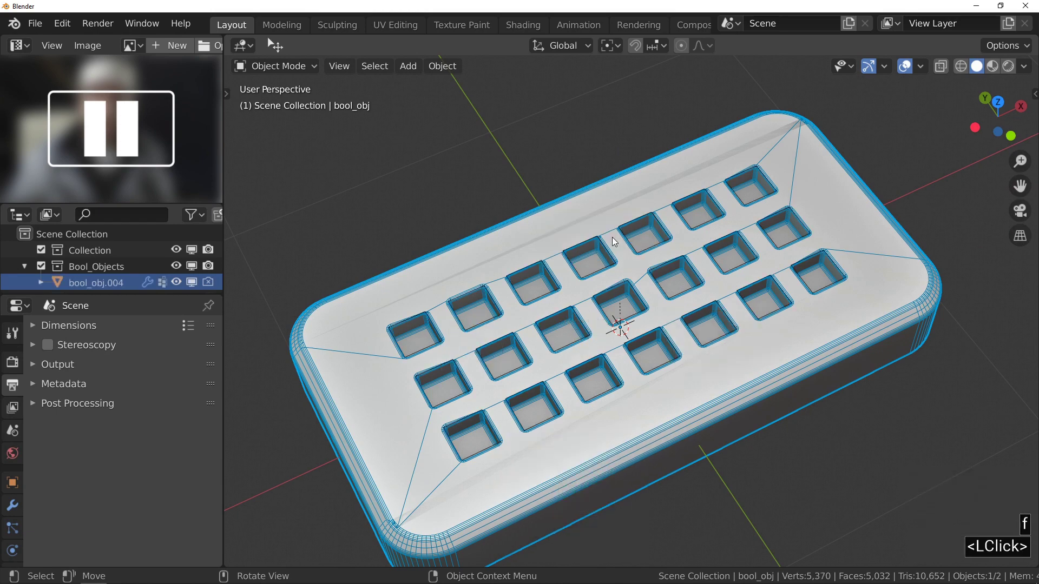
Edit the base plane in top view with vertex selection active.
key("Tab")
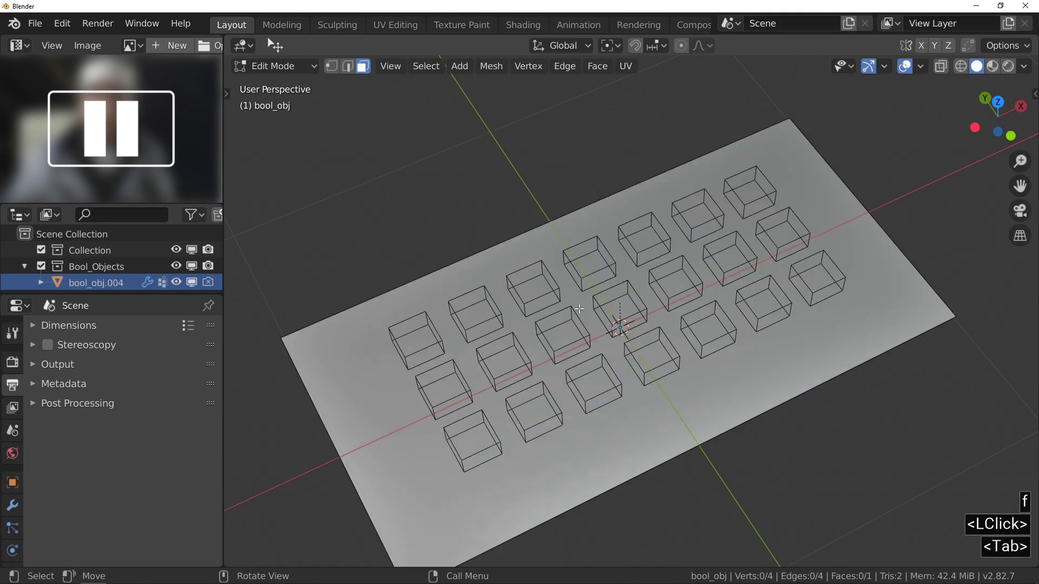
key("7")
middle_click_drag(535, 364, 693, 27, "shift")
scroll(568, 317, "up", 3)
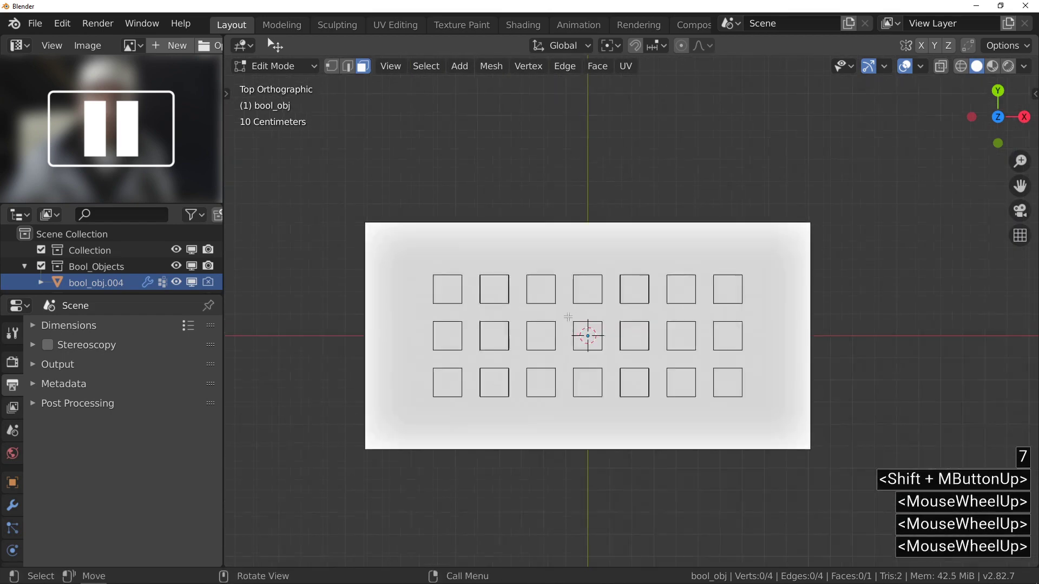
scroll(568, 317, "up", 2)
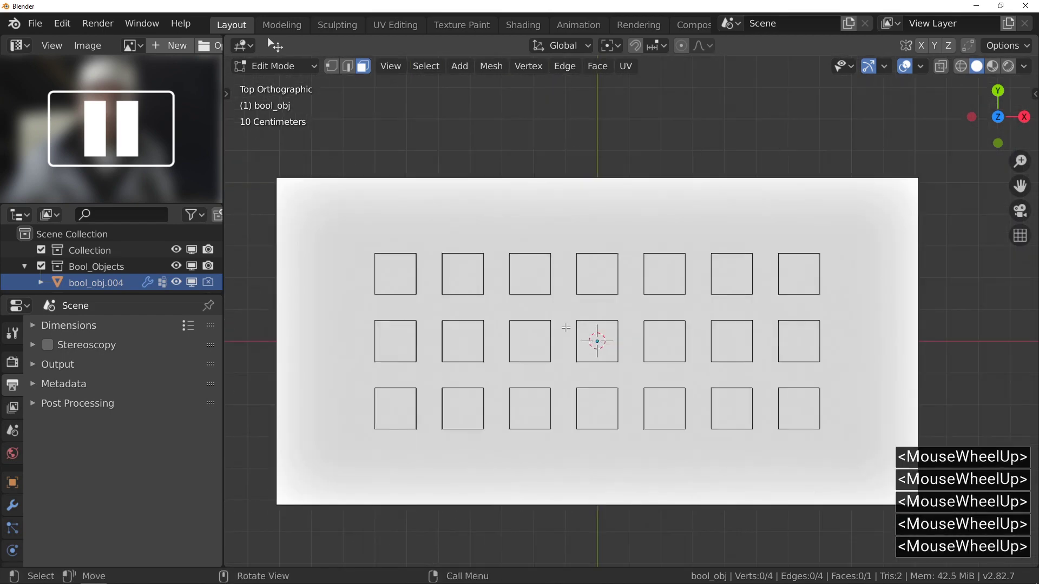
left_click(330, 66)
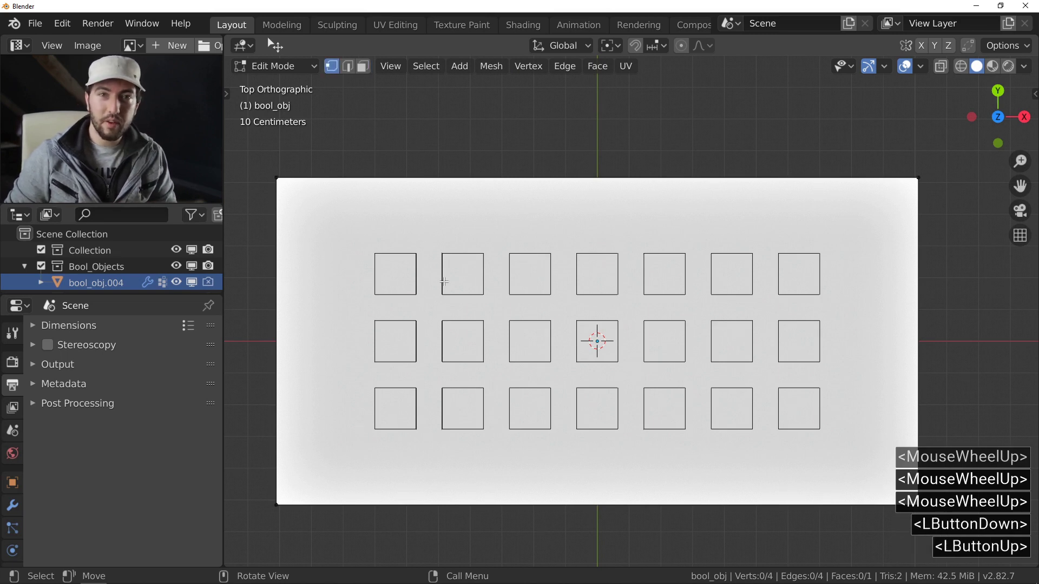
Knife three straight horizontal cuts across the plane, one through each row of holes.
key("k")
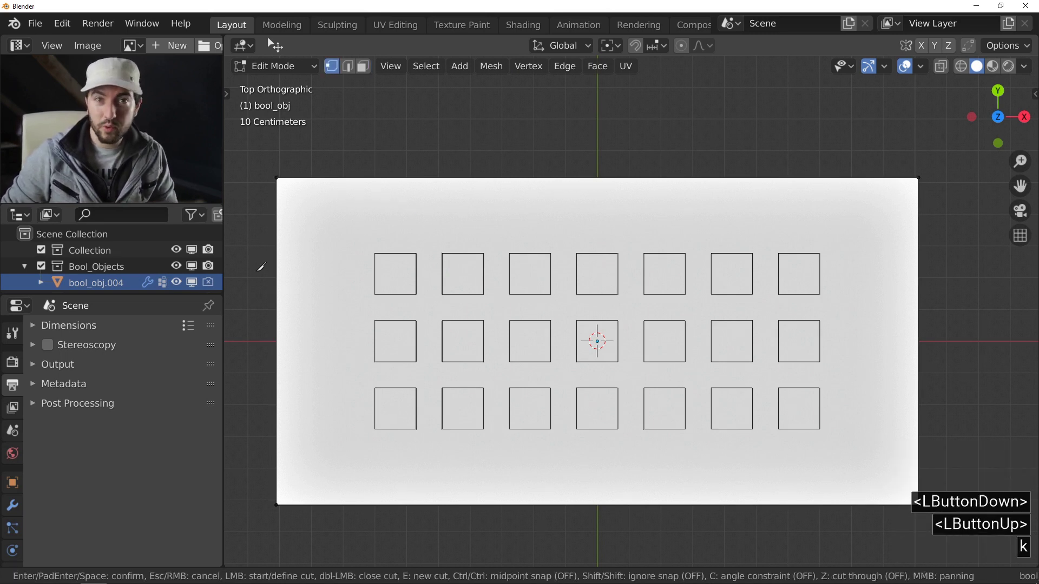
left_click(259, 272)
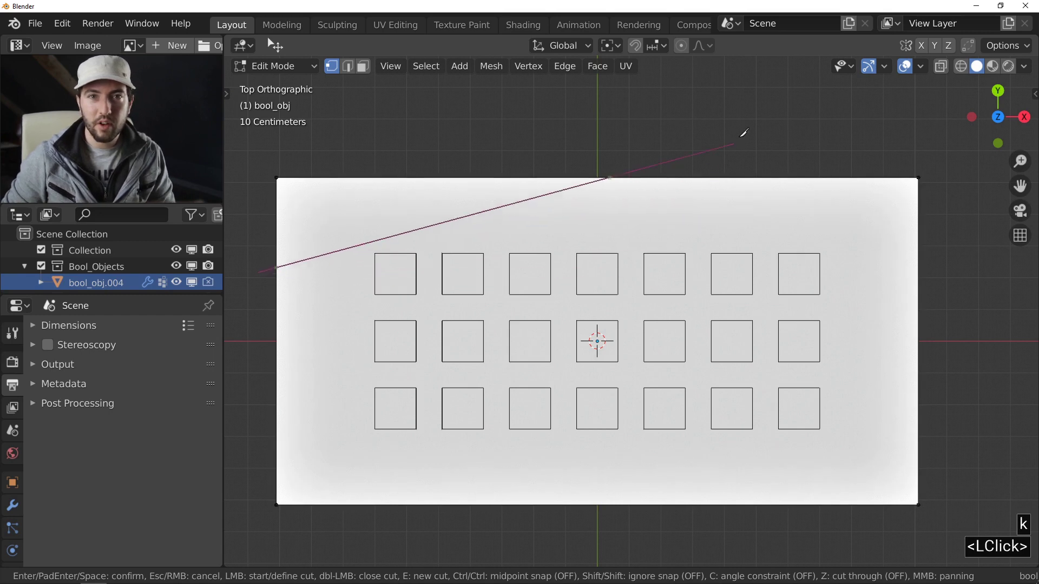
key("c")
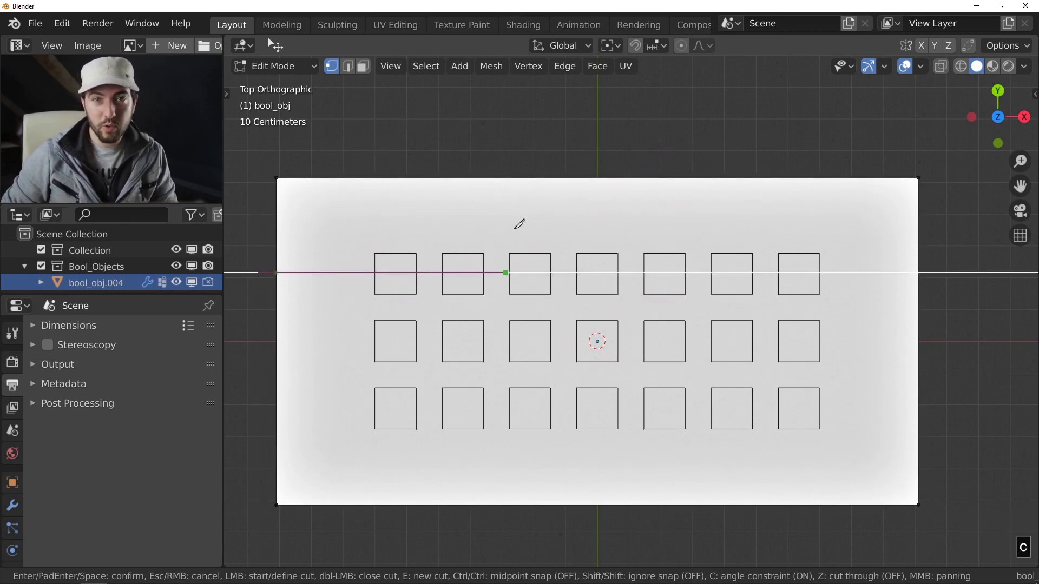
left_click(937, 273)
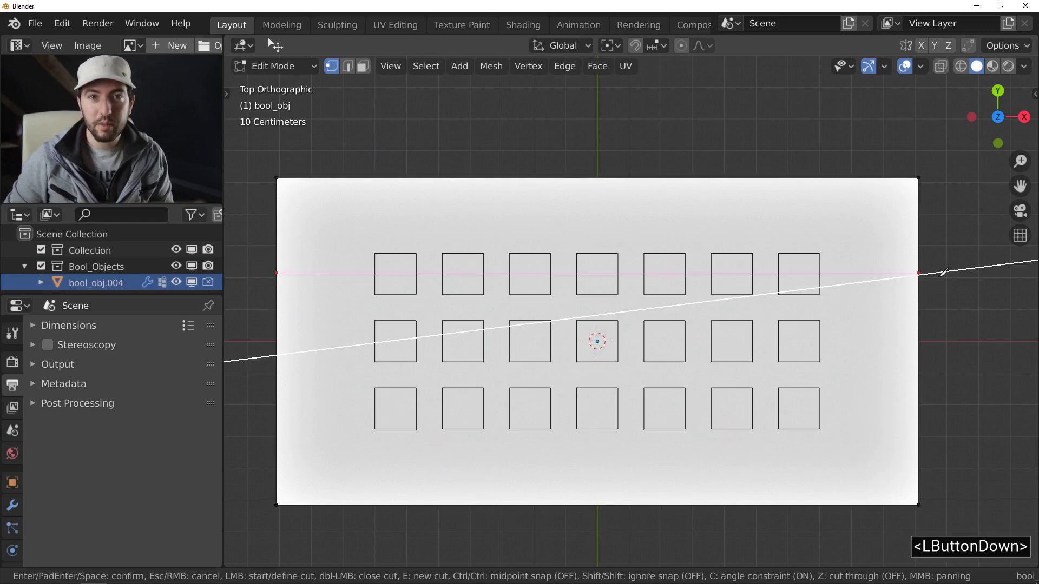
left_click(944, 341)
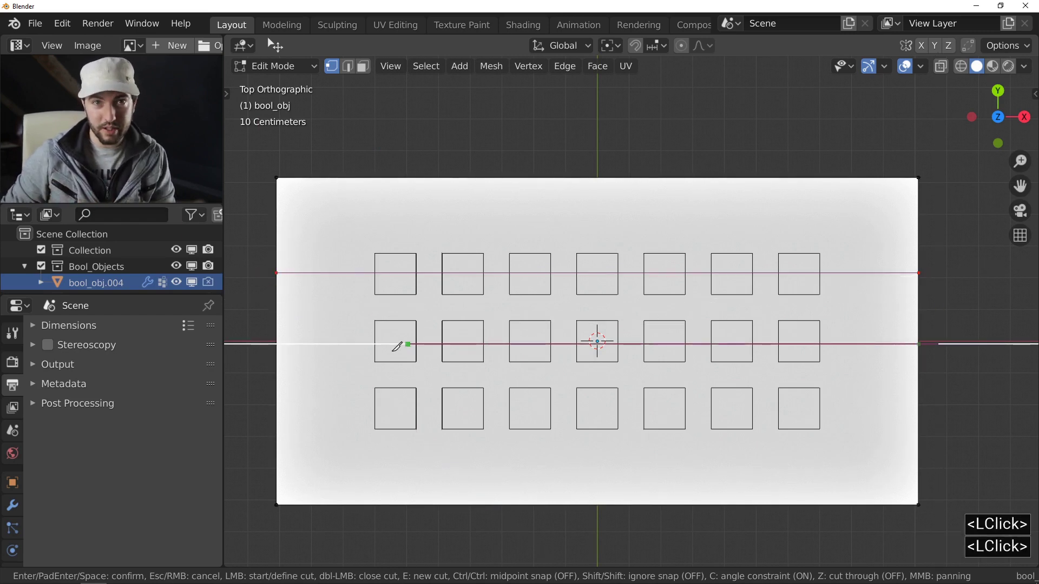
left_click(264, 345)
left_click(270, 401)
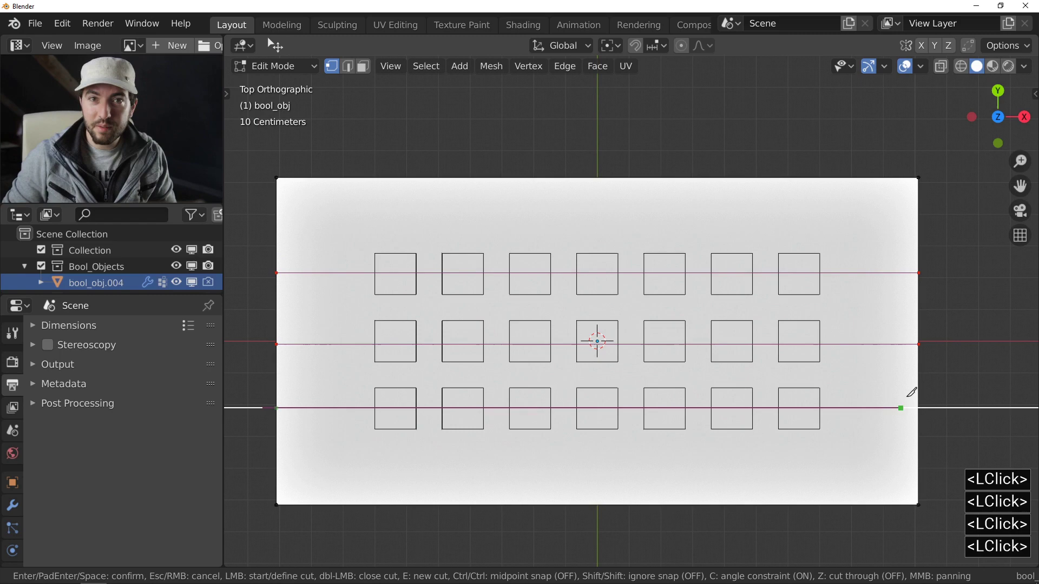
left_click(941, 399)
key("Return")
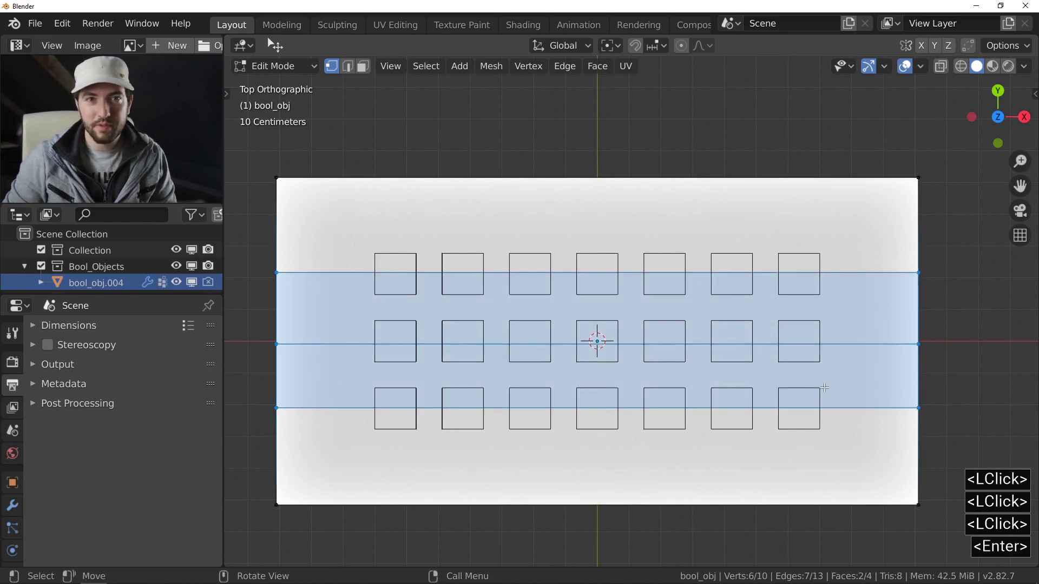
Return to Object Mode and orbit to inspect the spiky artefacts along the box's sides.
middle_click_drag(670, 404, 690, 316)
scroll(688, 363, "down", 4)
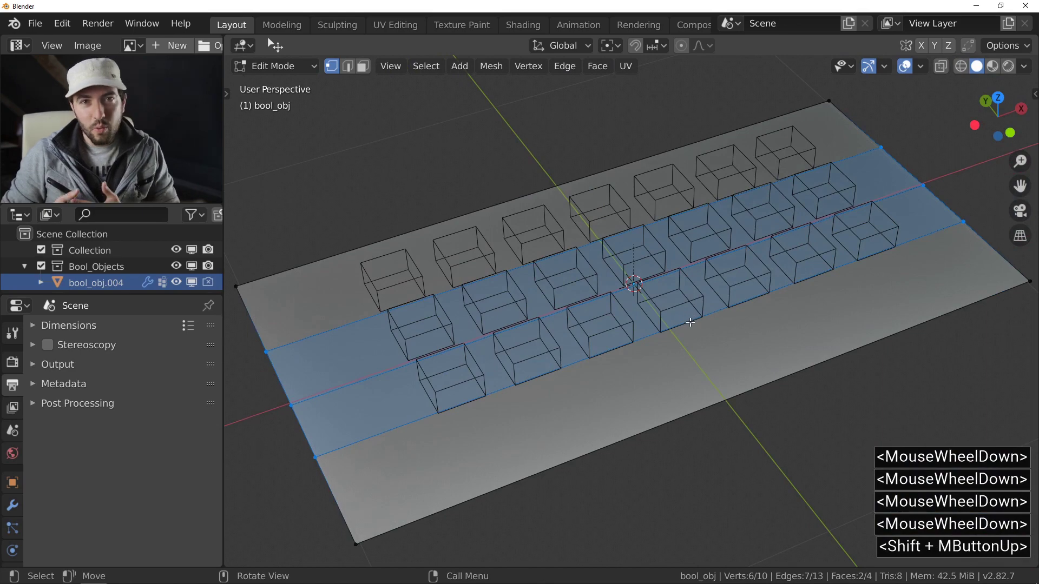
key("Tab")
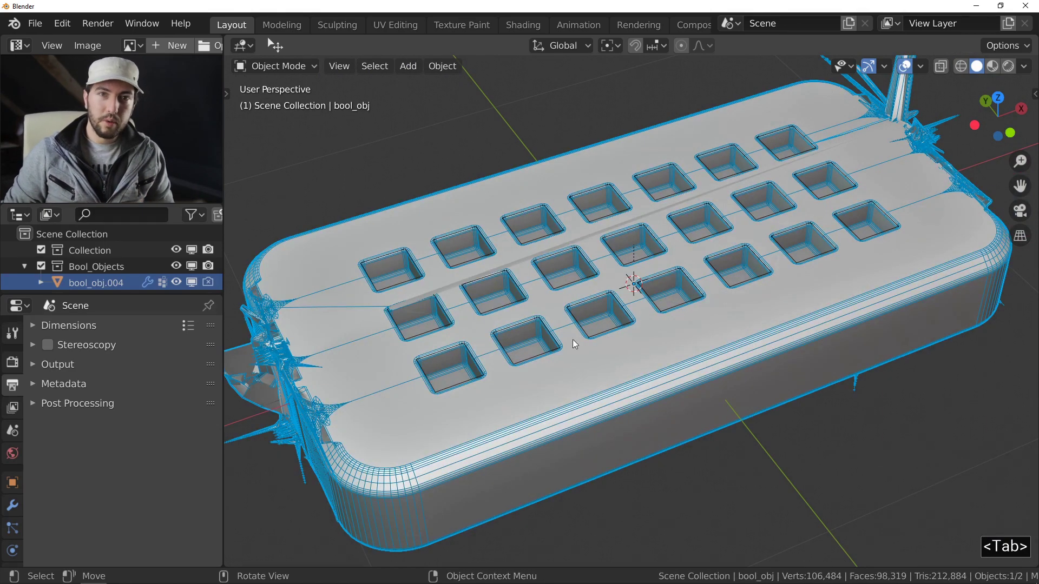
mouse_move(573, 339)
middle_mouse_down()
mouse_move(624, 301)
mouse_move(568, 343)
mouse_move(566, 357)
middle_mouse_up()
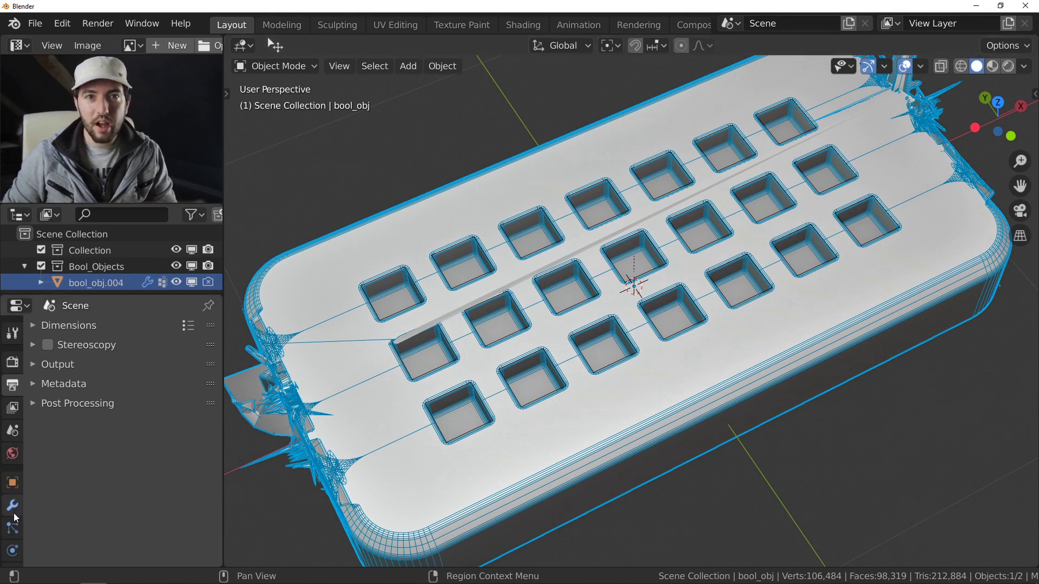
scroll(15, 512, "down", 3)
Show the vertex groups and run Fluent's VG cleaner to remove the artefacts.
left_click(12, 531)
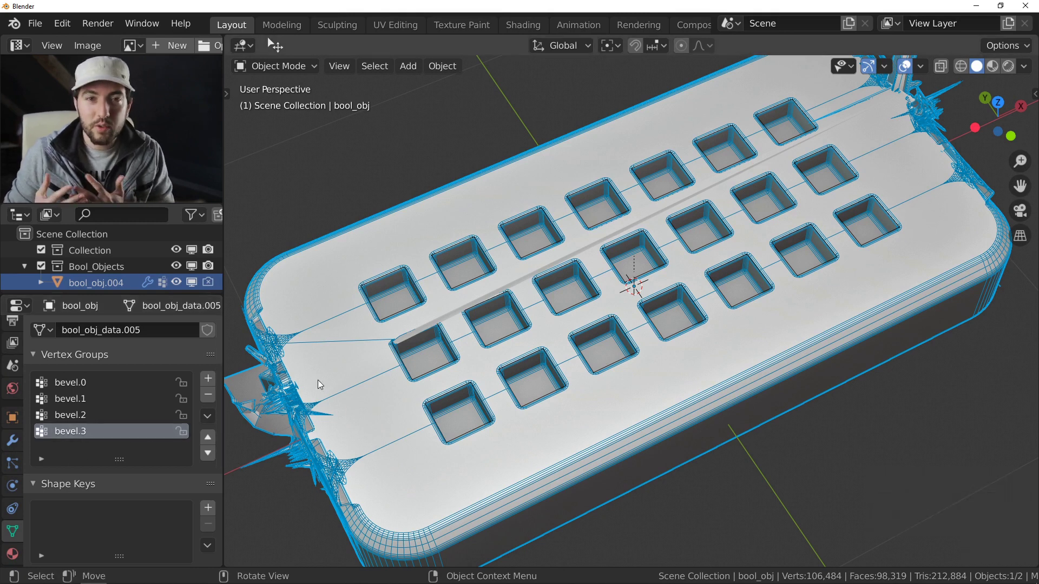
key("f")
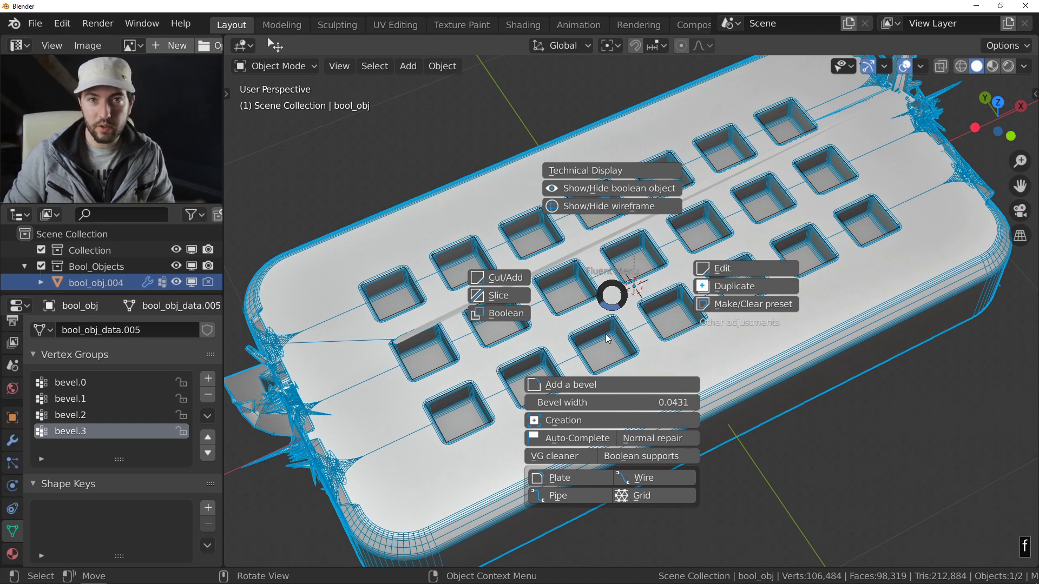
left_click(559, 461)
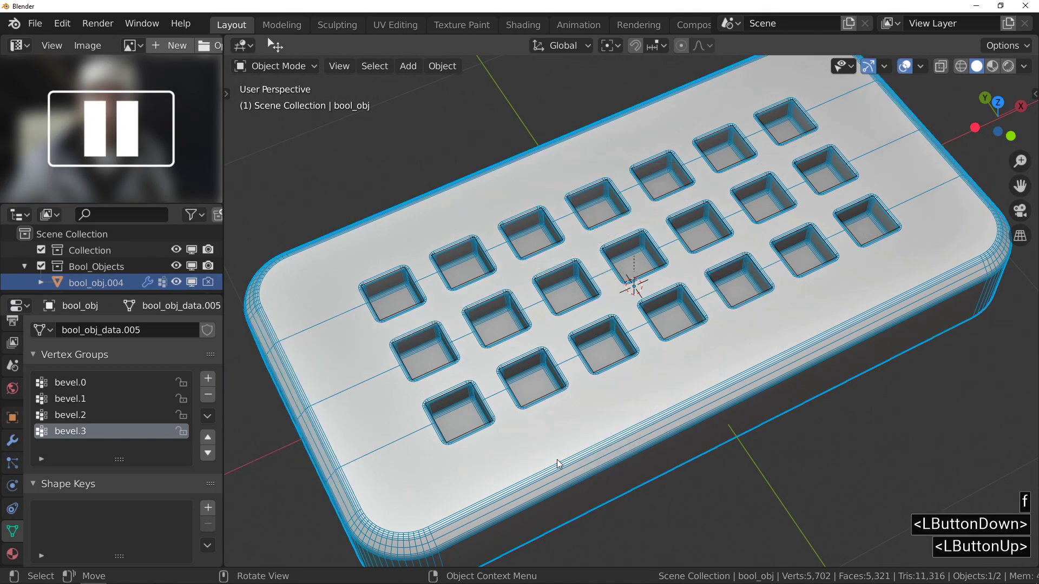
mouse_move(478, 415)
middle_mouse_down()
mouse_move(498, 396)
mouse_move(488, 407)
middle_mouse_up()
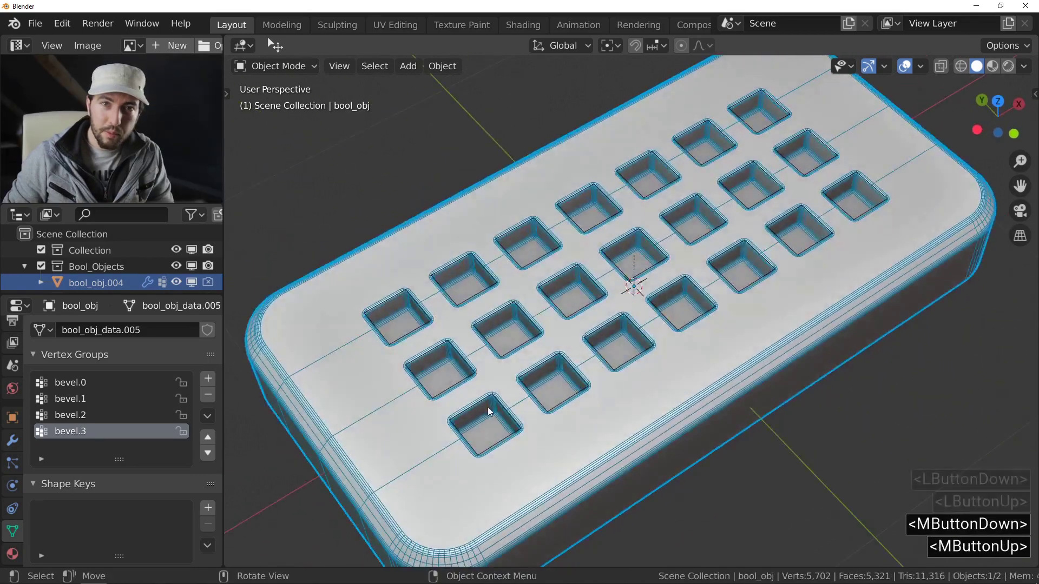
Undo, re-enter Edit Mode on the plane, and run Fluent - Remove vertices from vertex groups.
key("ctrl+z")
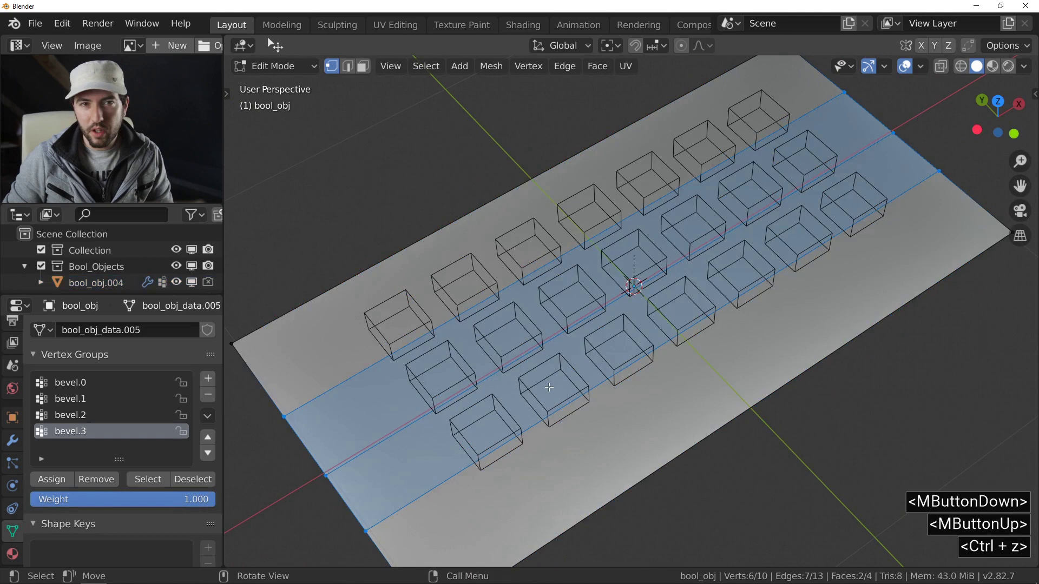
key("Tab")
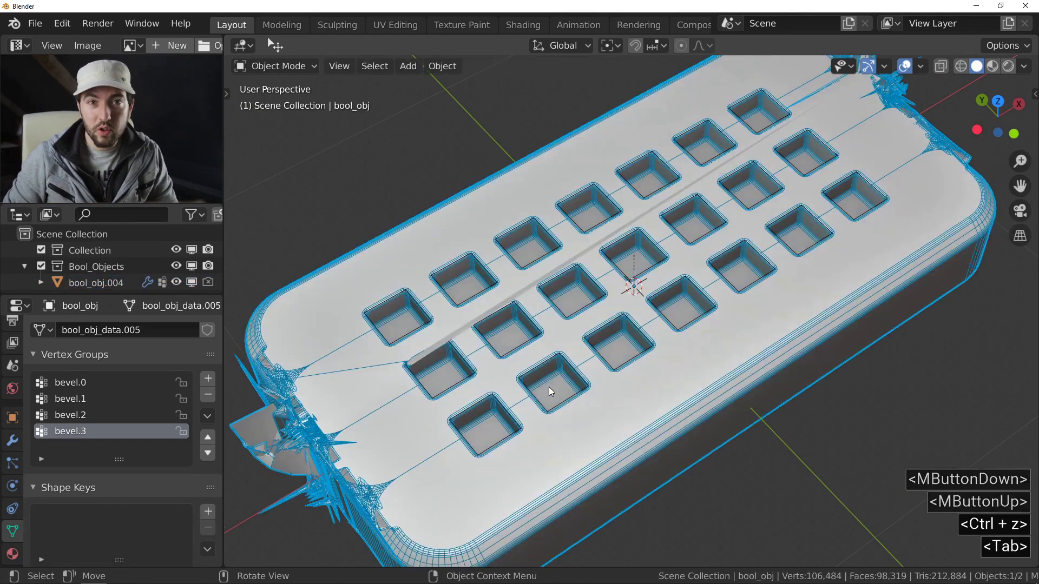
key("Tab")
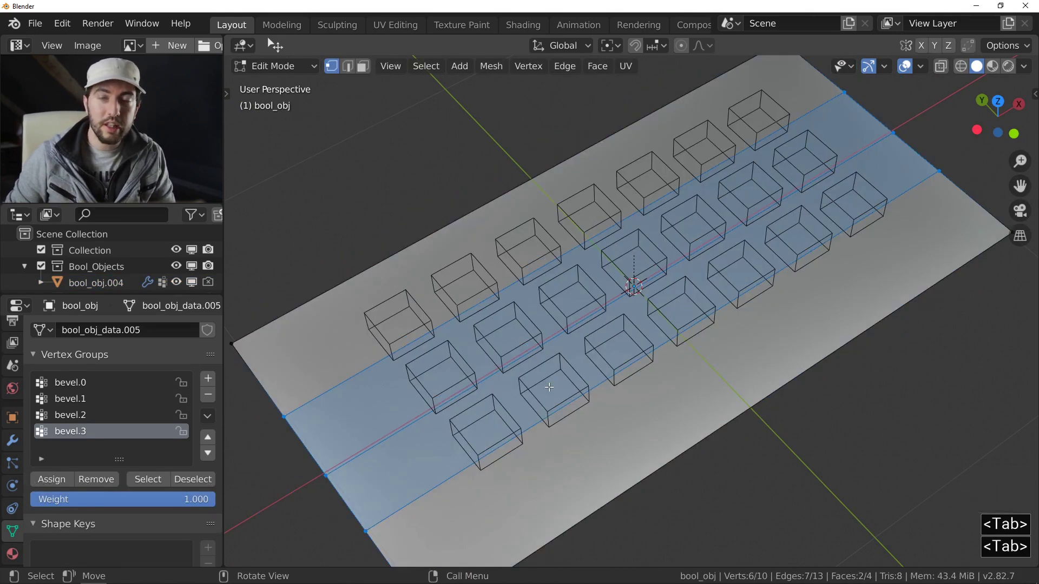
key("F3")
type("fl")
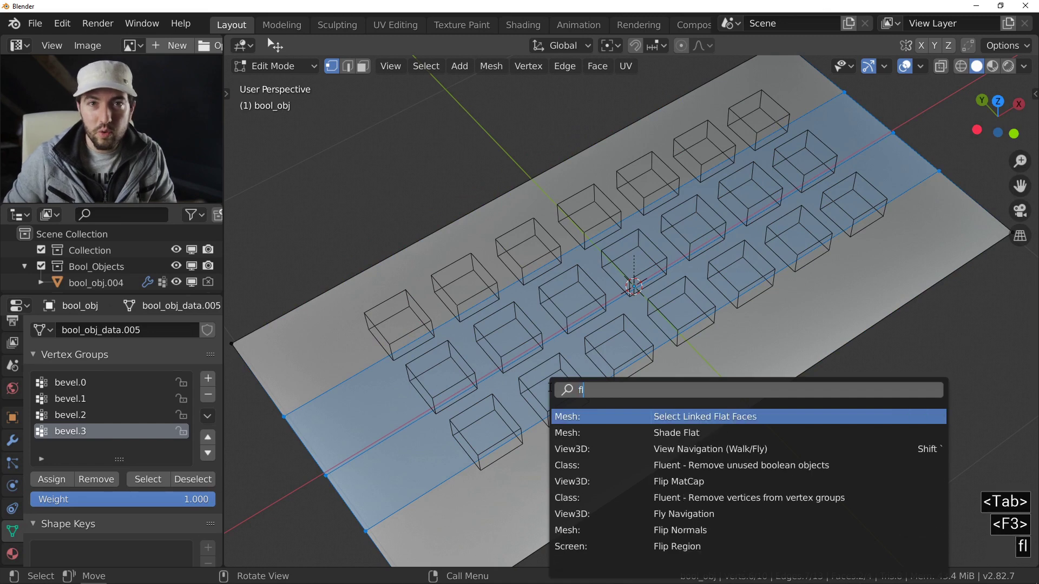
type("uent")
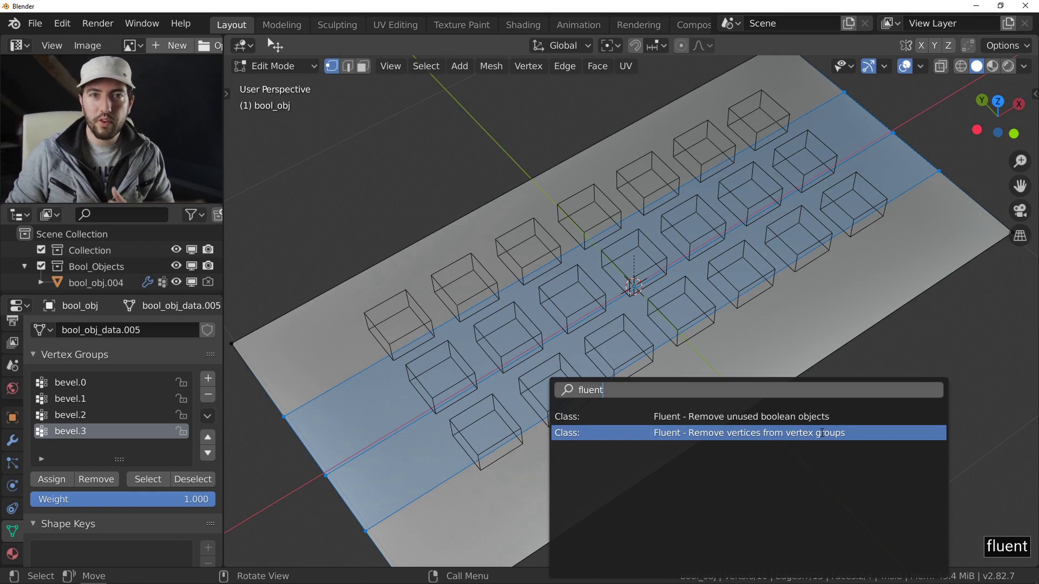
left_click(821, 433)
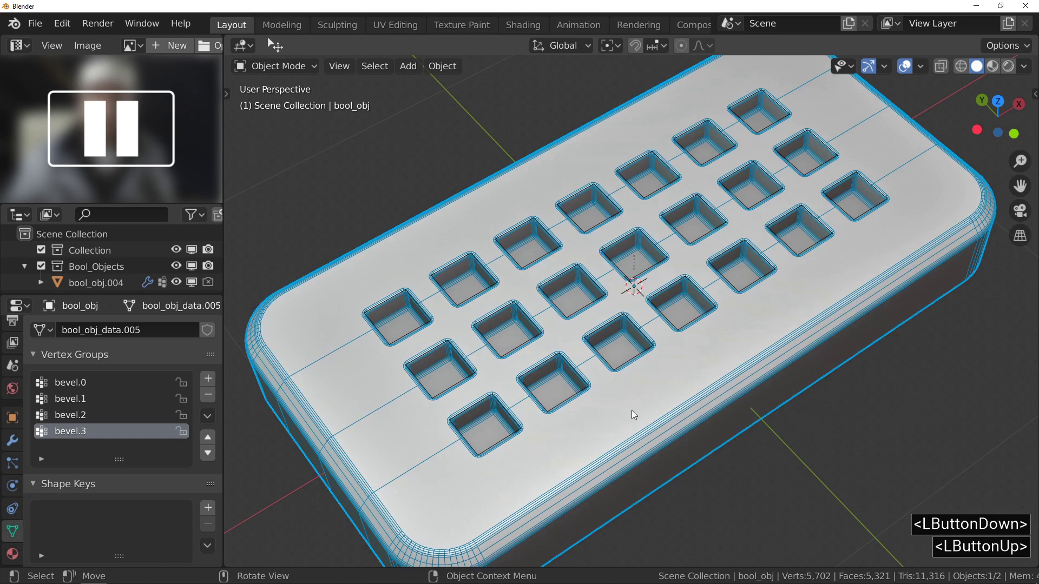
Draw a rectangular Fluent slot cut on the box's bevelled side edge.
mouse_move(572, 436)
middle_mouse_down("shift")
mouse_move(547, 399)
mouse_move(468, 410)
mouse_move(428, 384)
middle_mouse_up("shift")
key("ctrl")
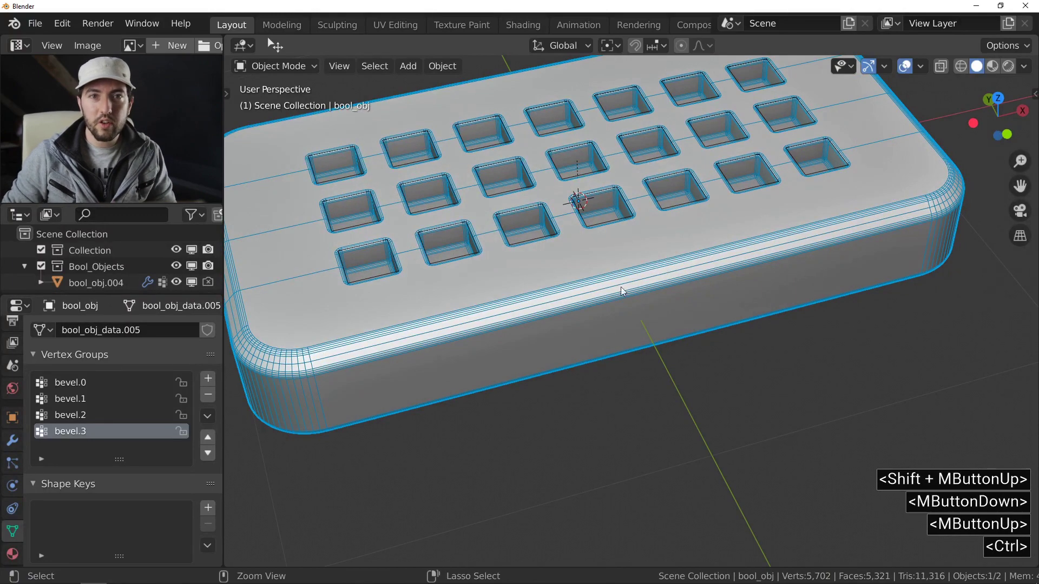
mouse_move(625, 281)
middle_mouse_down("ctrl")
mouse_move(625, 246)
mouse_move(625, 255)
middle_mouse_up("ctrl")
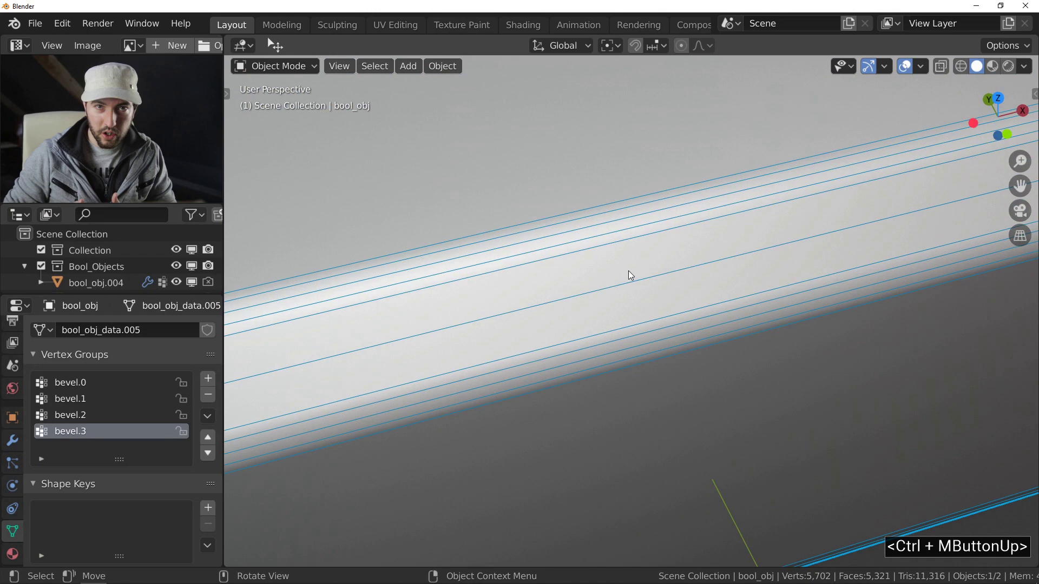
key("f")
left_click(530, 255)
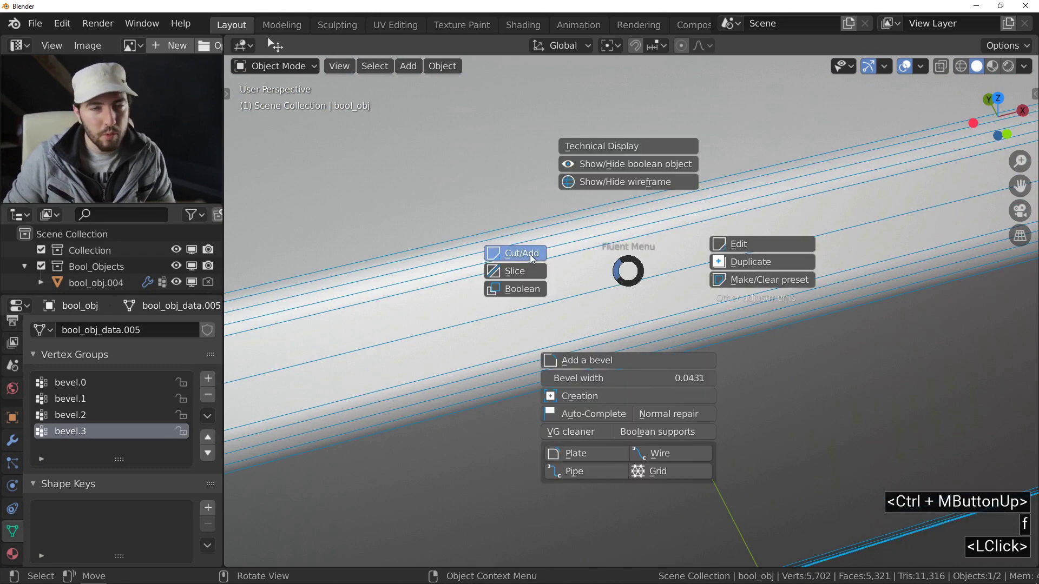
right_click(588, 307)
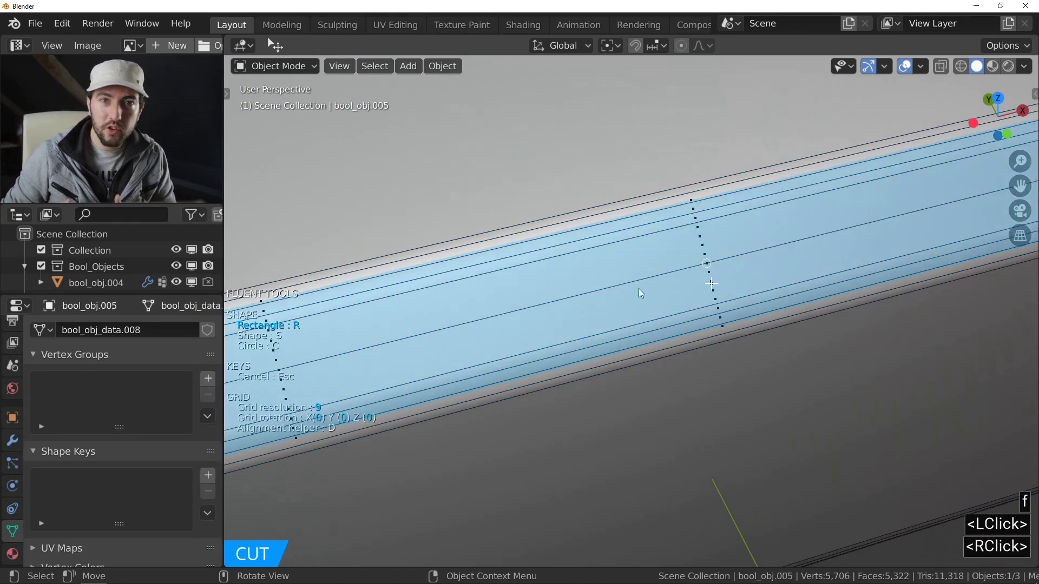
left_click(702, 264)
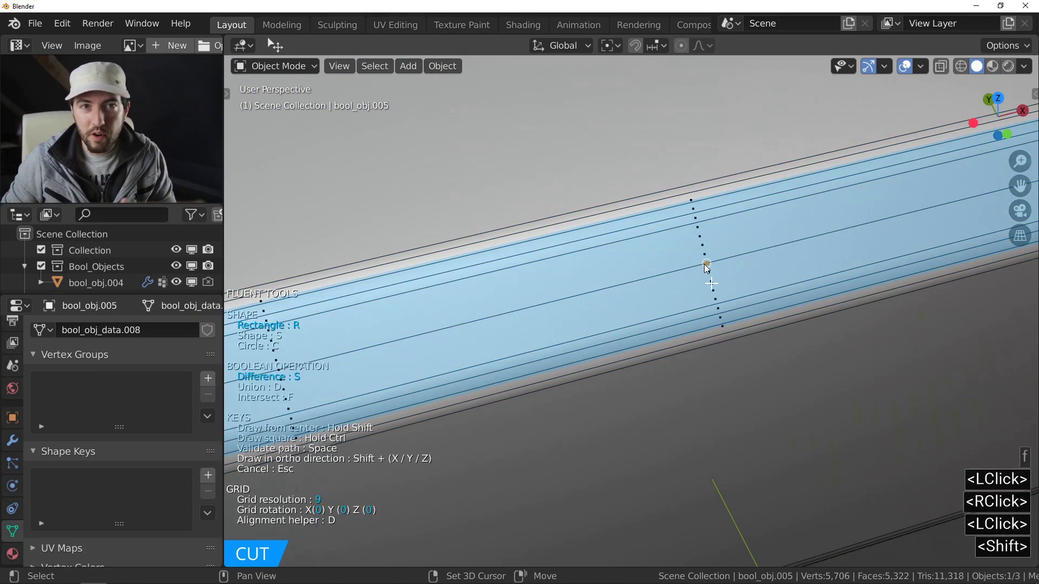
left_click(704, 295, "shift")
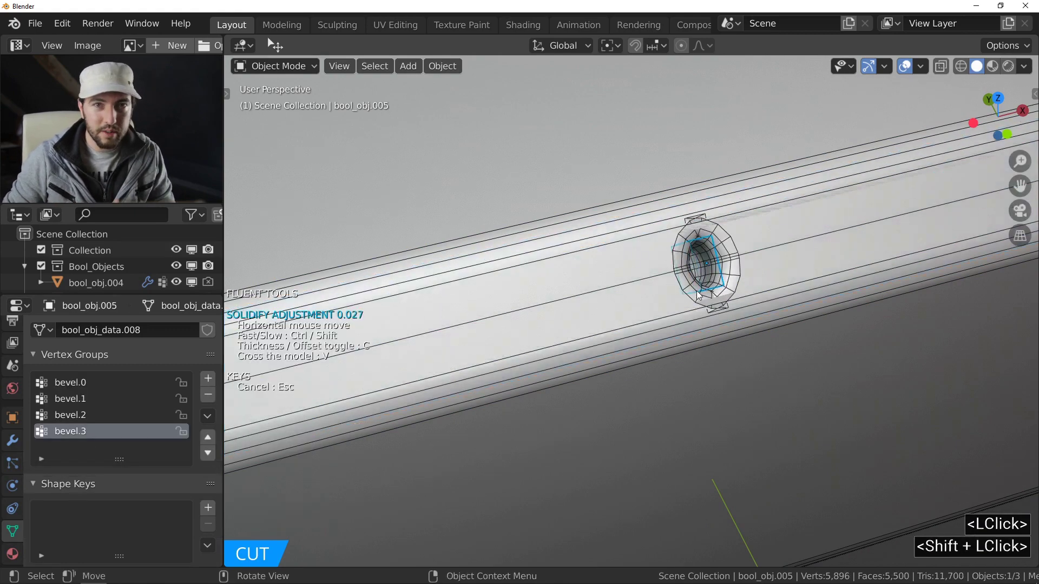
left_click(698, 295)
Give the slot a rounded outer bevel and array it into four along X.
left_click(676, 344)
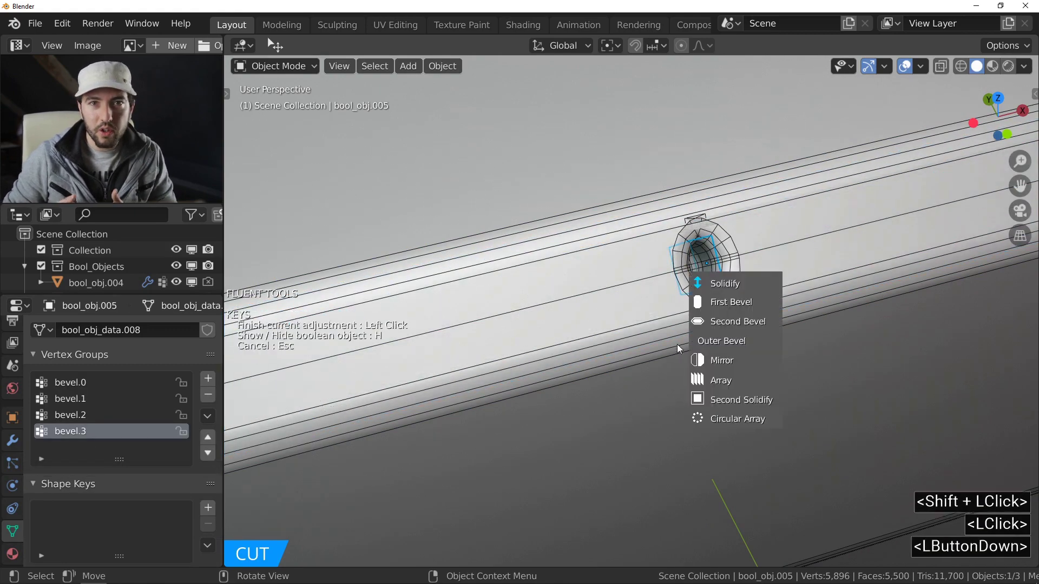
left_click(735, 339)
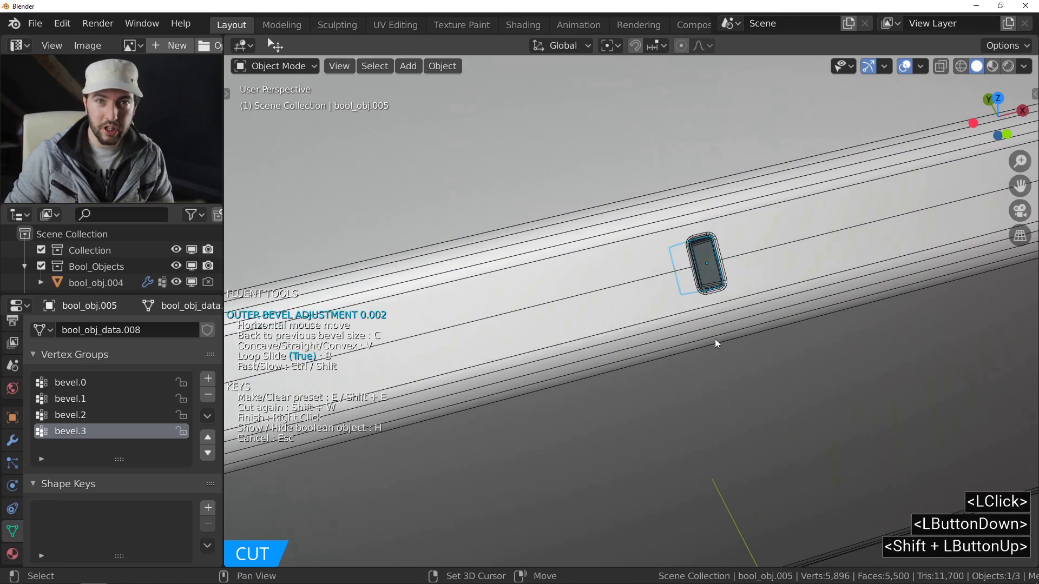
left_click(715, 339, "shift")
left_click_drag(528, 360, 575, 391)
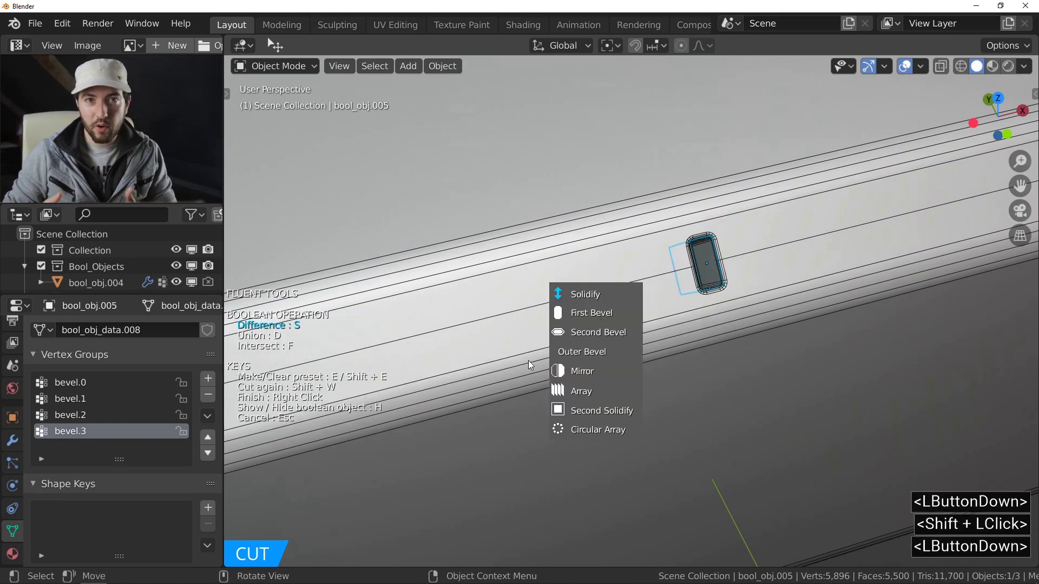
left_click(813, 240)
key("s")
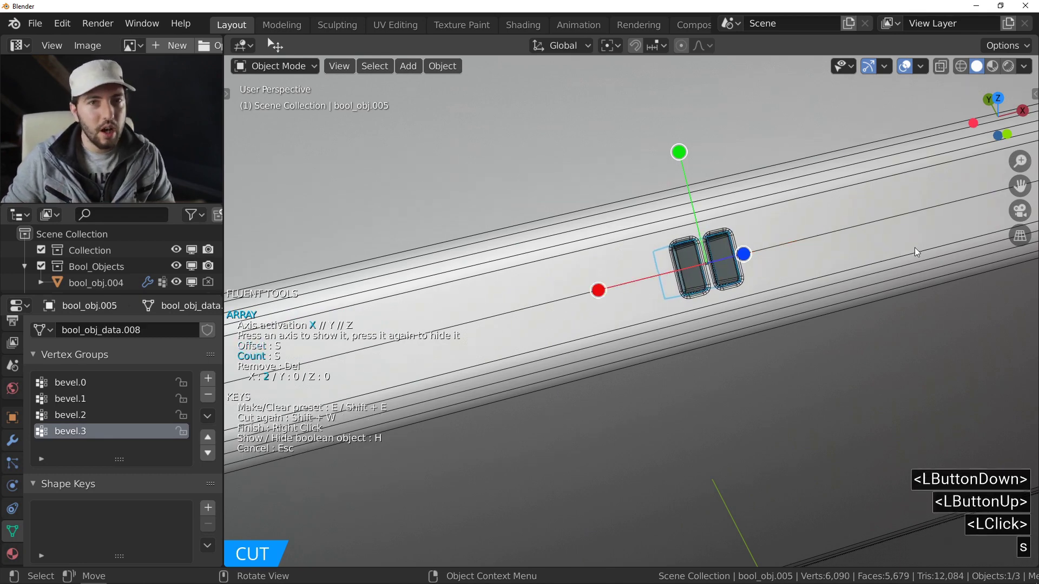
key("s")
left_click(959, 247)
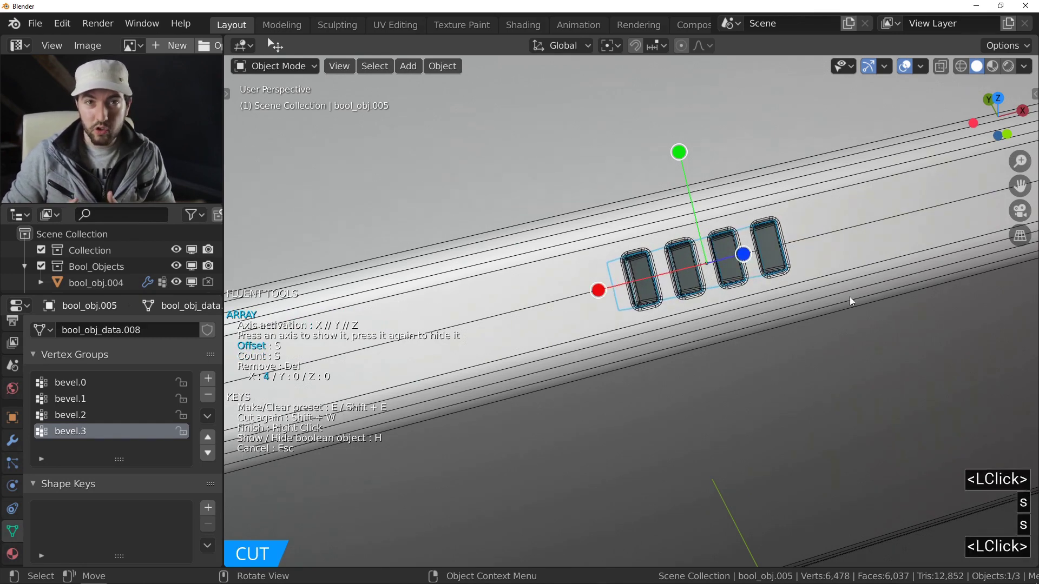
right_click(783, 323)
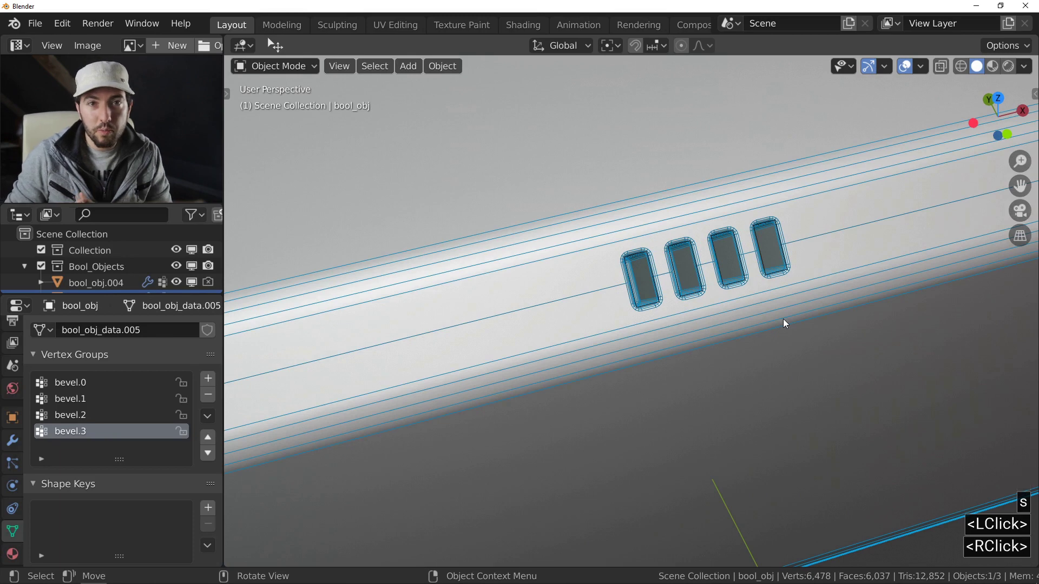
Hide the cutter and boolean wireframe, then view the whole box with holes and slots.
key("less")
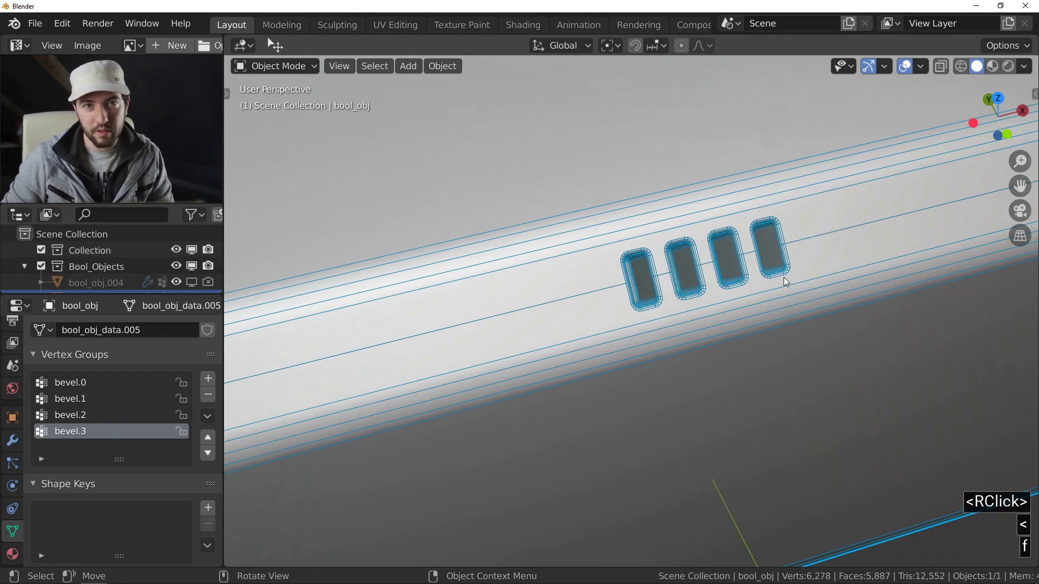
key("f")
mouse_move(665, 284)
middle_mouse_down("ctrl")
mouse_move(630, 280)
mouse_move(659, 273)
mouse_move(662, 320)
mouse_move(648, 267)
mouse_move(670, 319)
middle_mouse_up("ctrl")
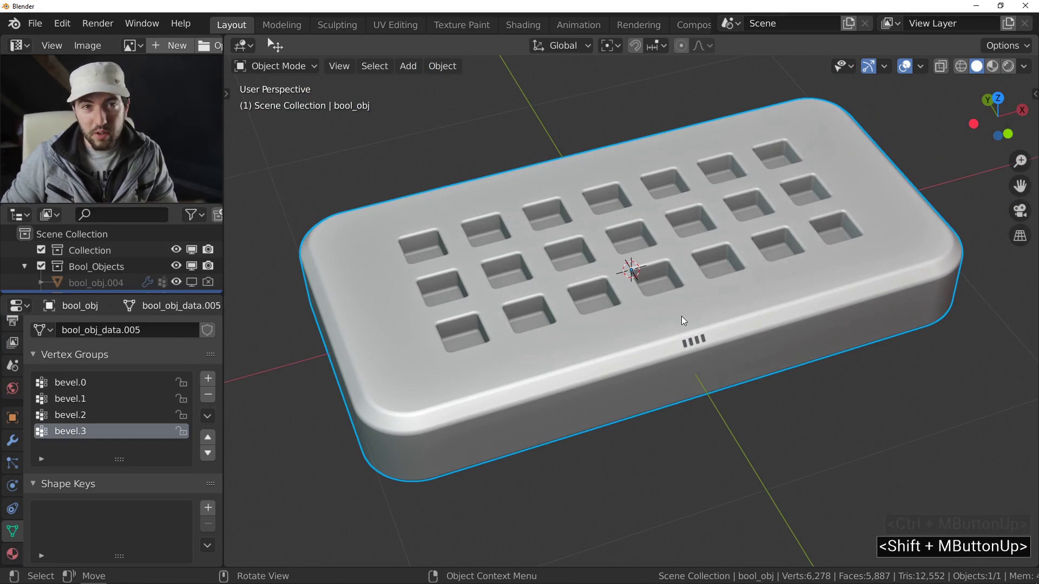
Delete all scene objects and add a new Text object.
key("a")
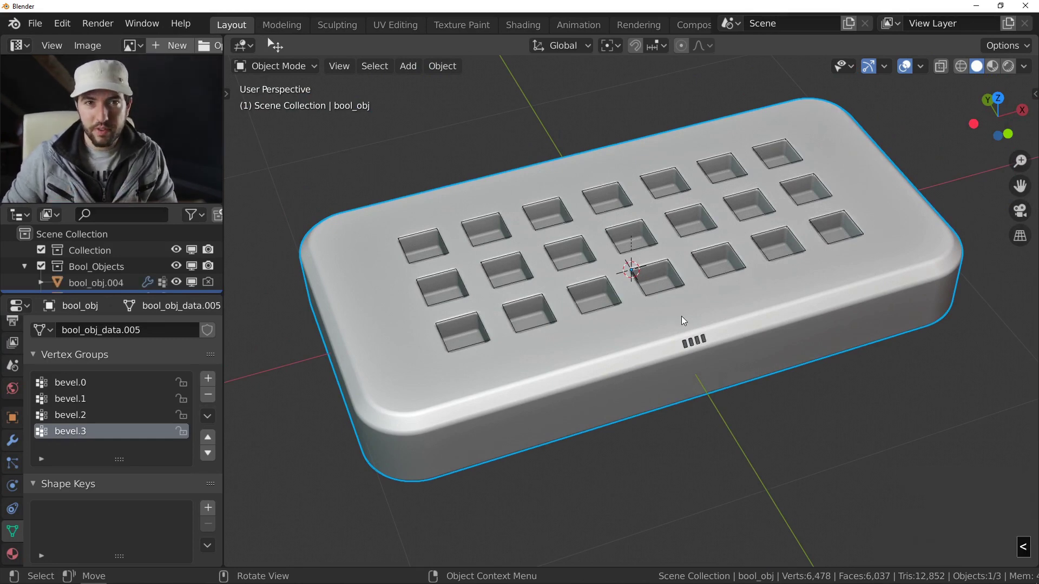
key("Delete")
key("shift+a")
left_click(625, 339)
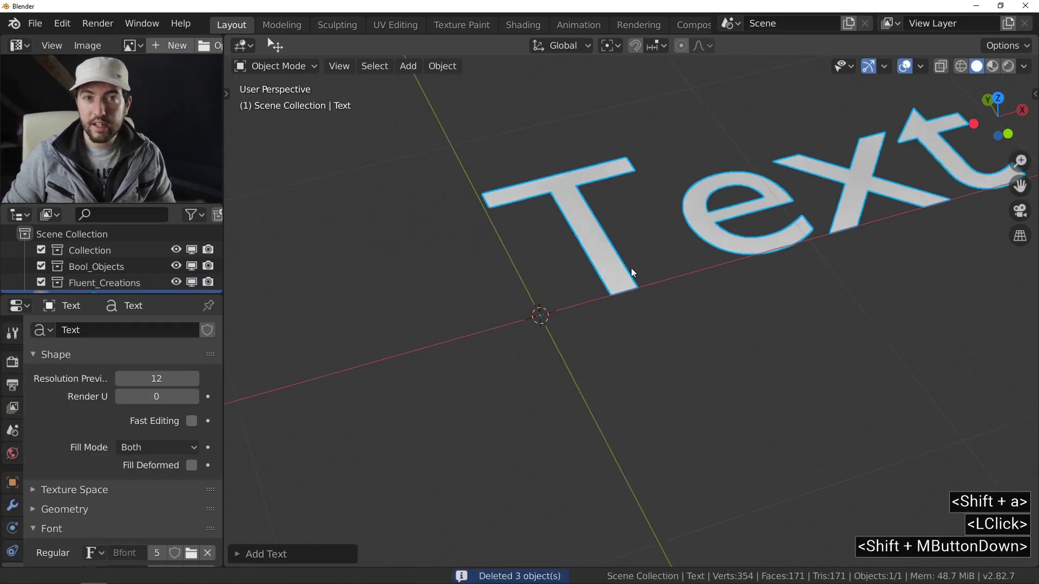
middle_click_drag(631, 268, 571, 310, "shift")
Convert the text into an extruded mesh with the Text2Mesh operator.
key("F3")
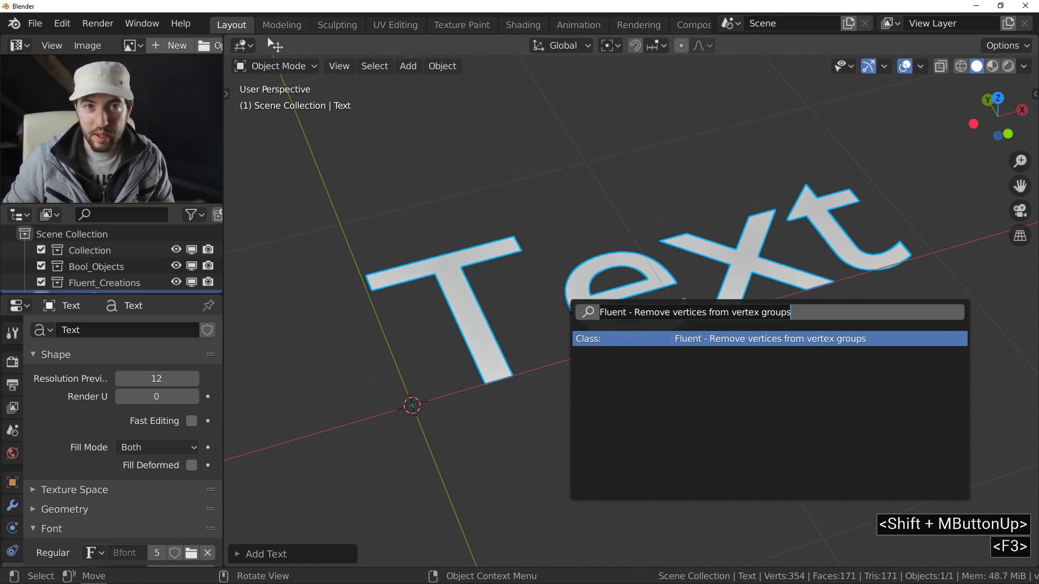
key("BackSpace")
type("text")
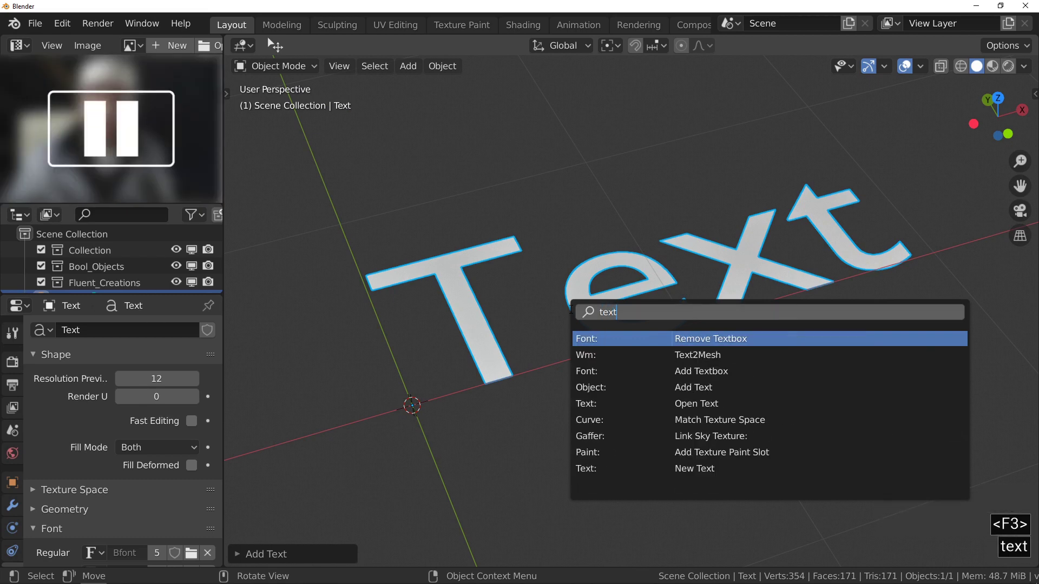
left_click(731, 355)
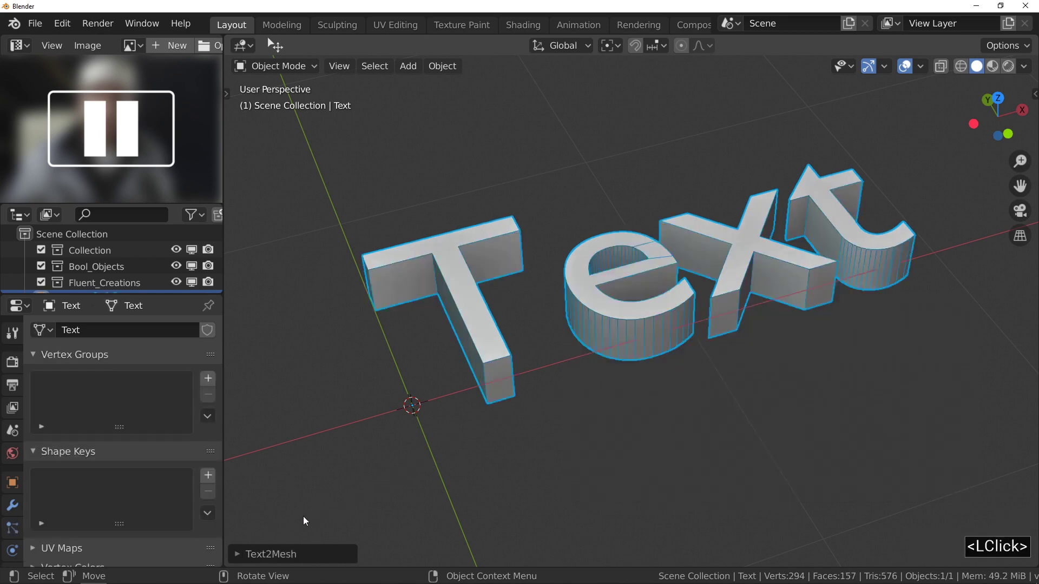
left_click(243, 552)
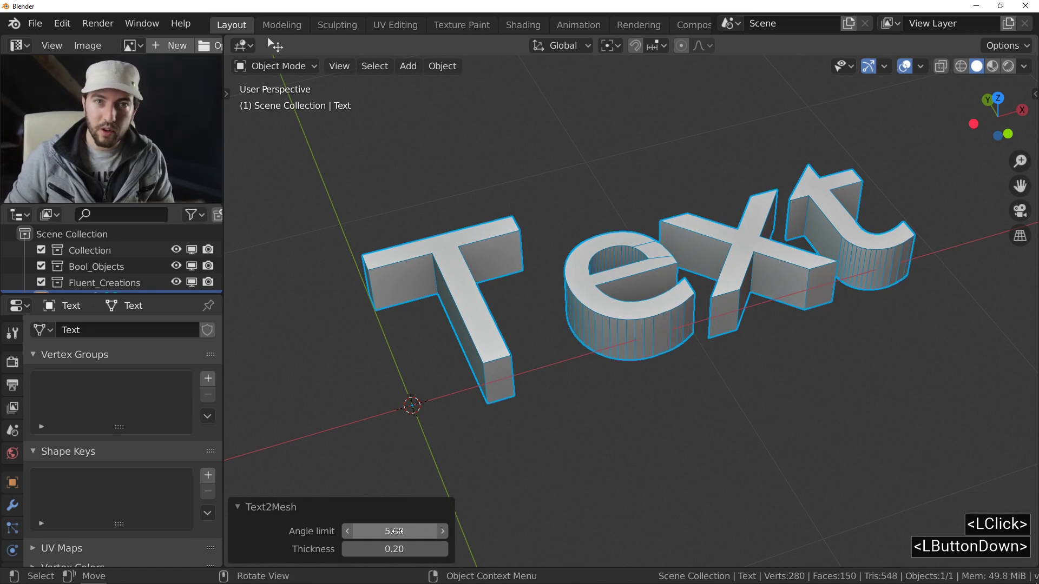
Set the Text2Mesh angle limit to about 5.09 and thickness to 0.23.
left_click_drag(388, 532, 449, 532)
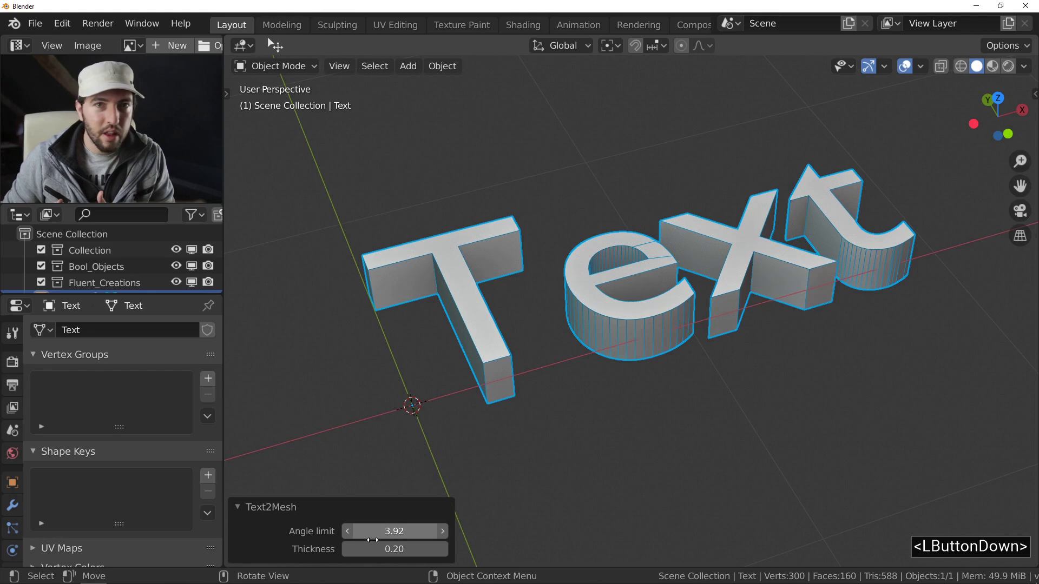
mouse_move(372, 540)
left_mouse_down()
mouse_move(392, 540)
mouse_move(400, 548)
mouse_move(392, 550)
left_mouse_up()
left_click(13, 505)
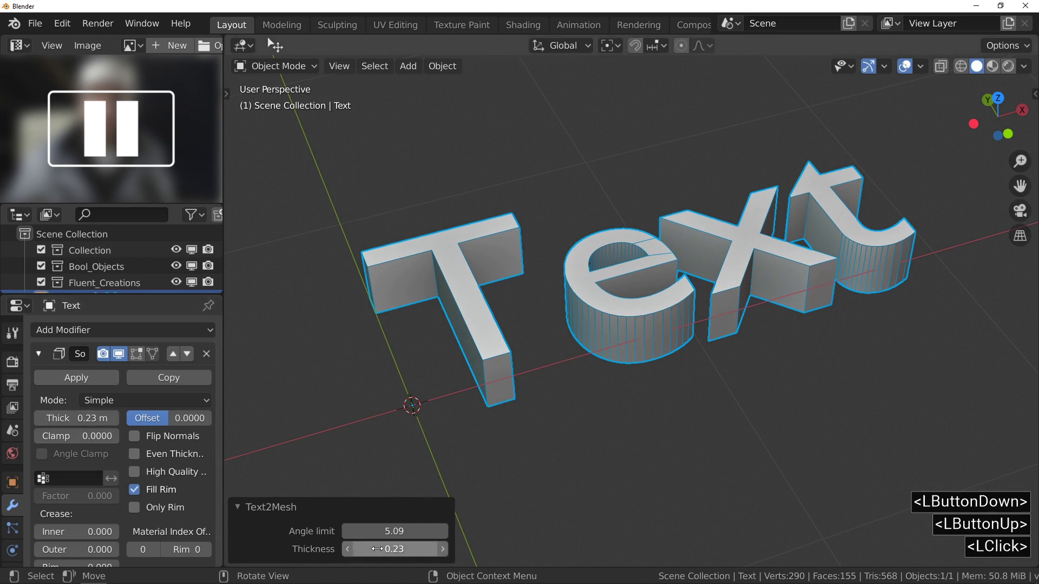
Add a cube and place the 3D cursor on its top face.
left_click(239, 508)
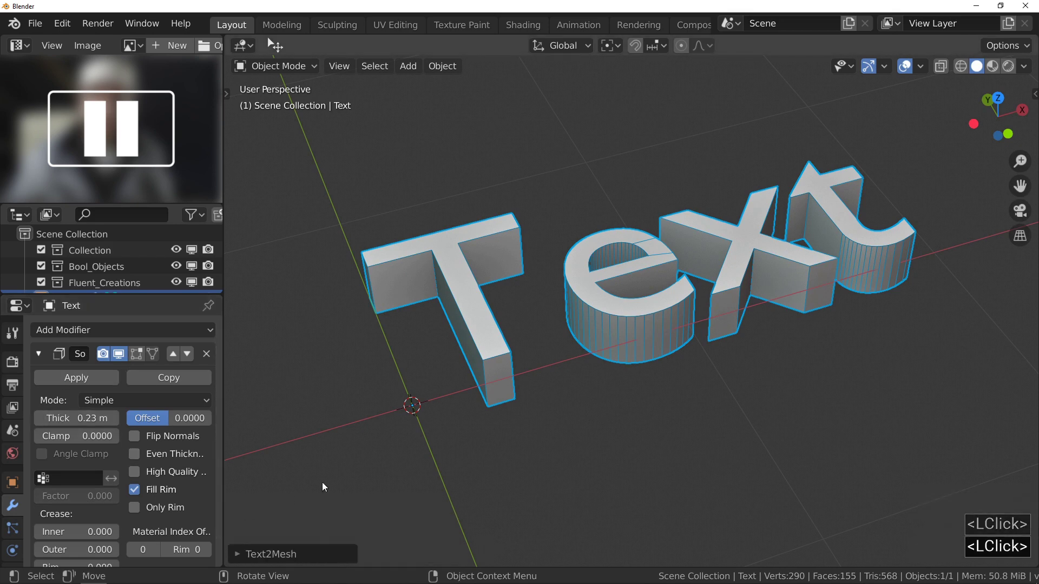
key("shift+a")
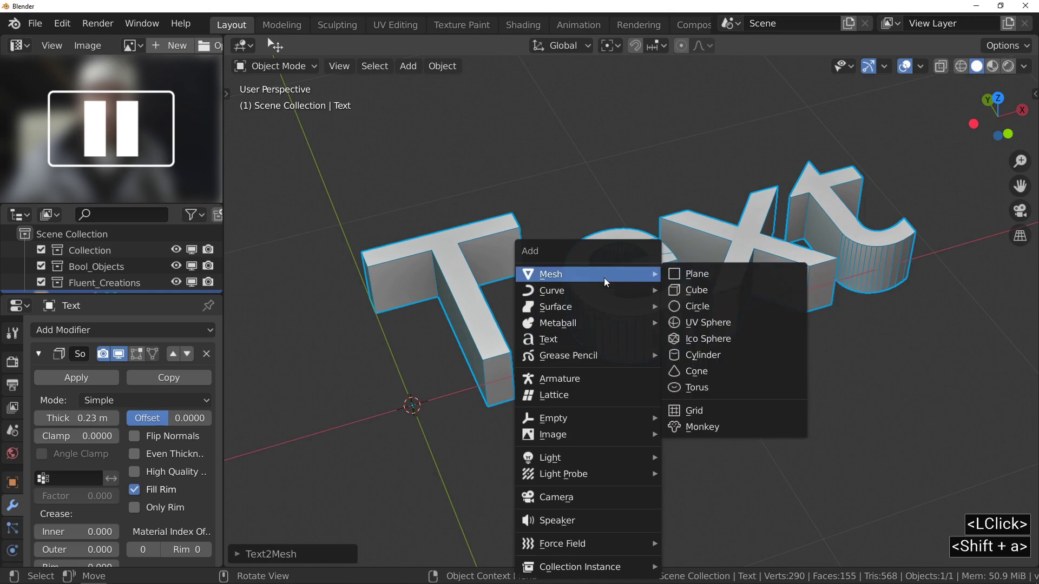
left_click(698, 289)
middle_click_drag(690, 278, 683, 336, "ctrl")
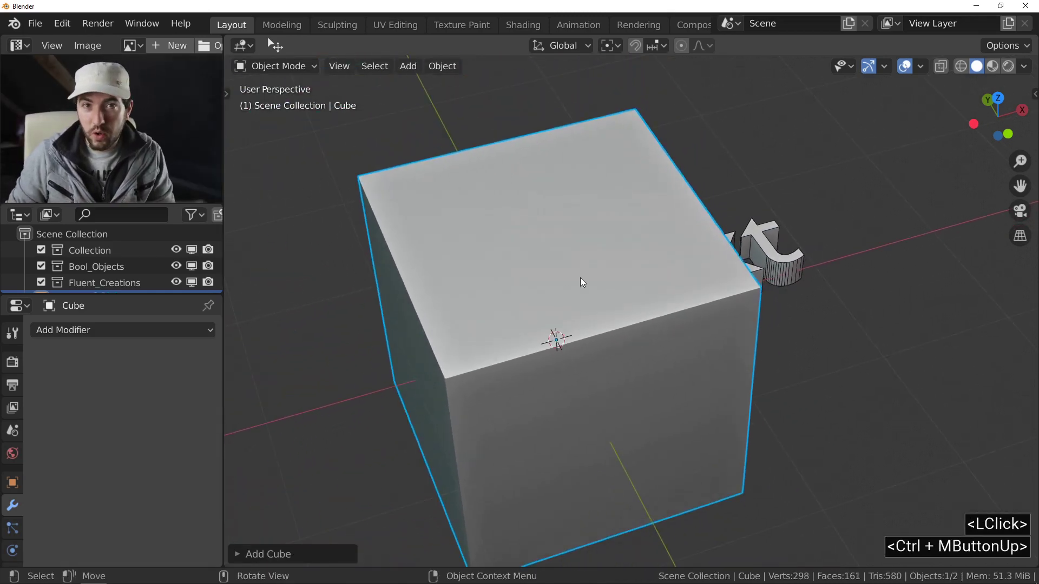
right_click(445, 287, "shift")
Snap the Text mesh to the cube's top, scale it down, then select the cube as active.
left_click(780, 256)
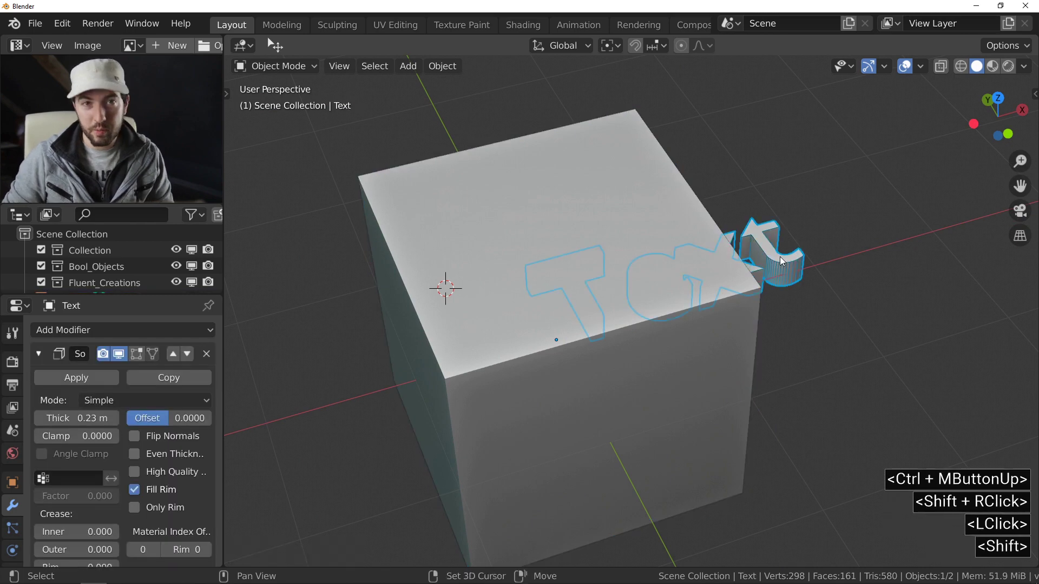
key("shift+s")
left_click(787, 164)
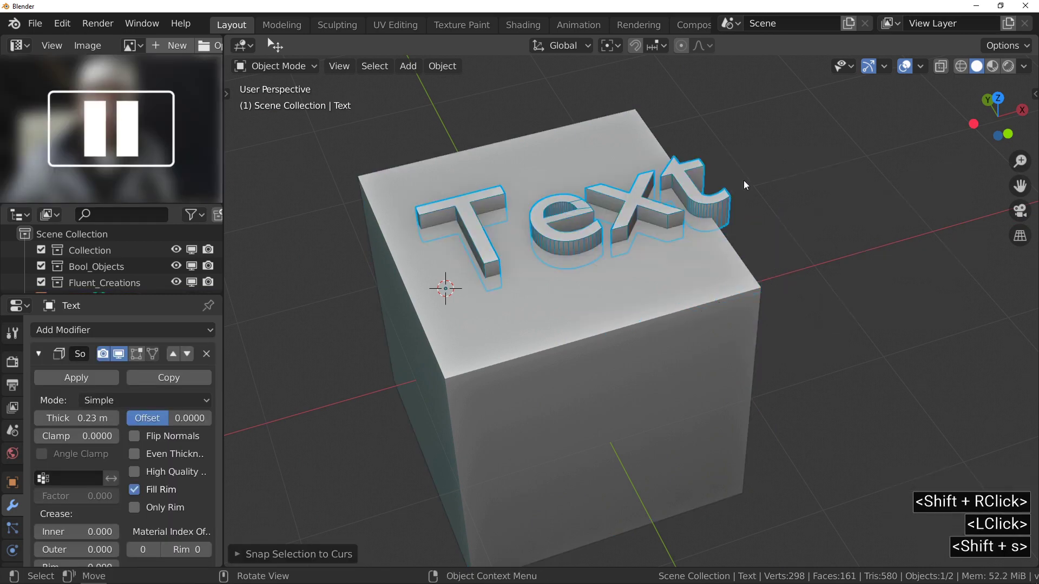
key("s")
left_click(676, 223)
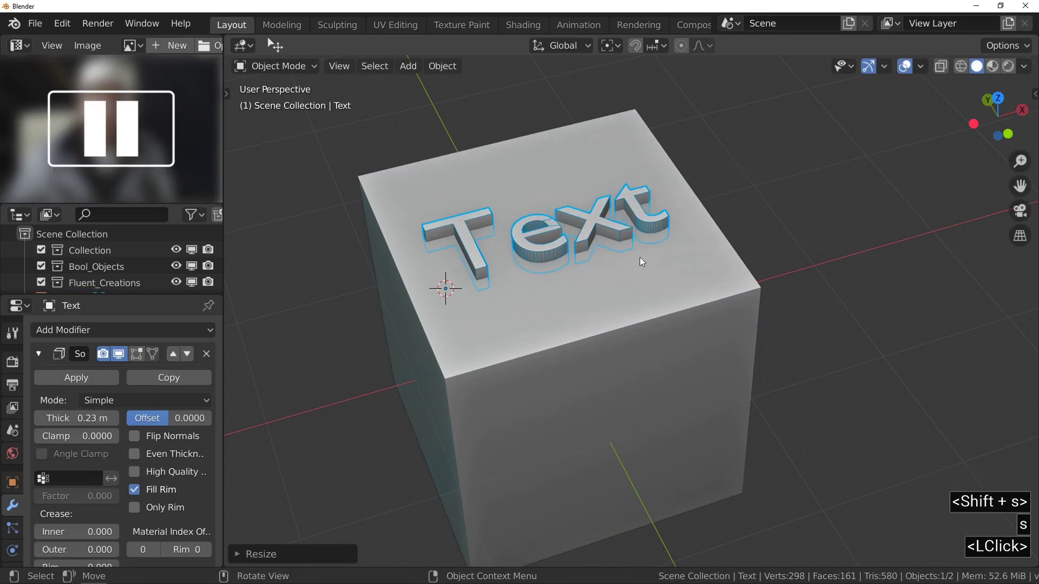
left_click(625, 268, "shift")
Cut the Text mesh into the cube as a Fluent Boolean Difference.
key("f")
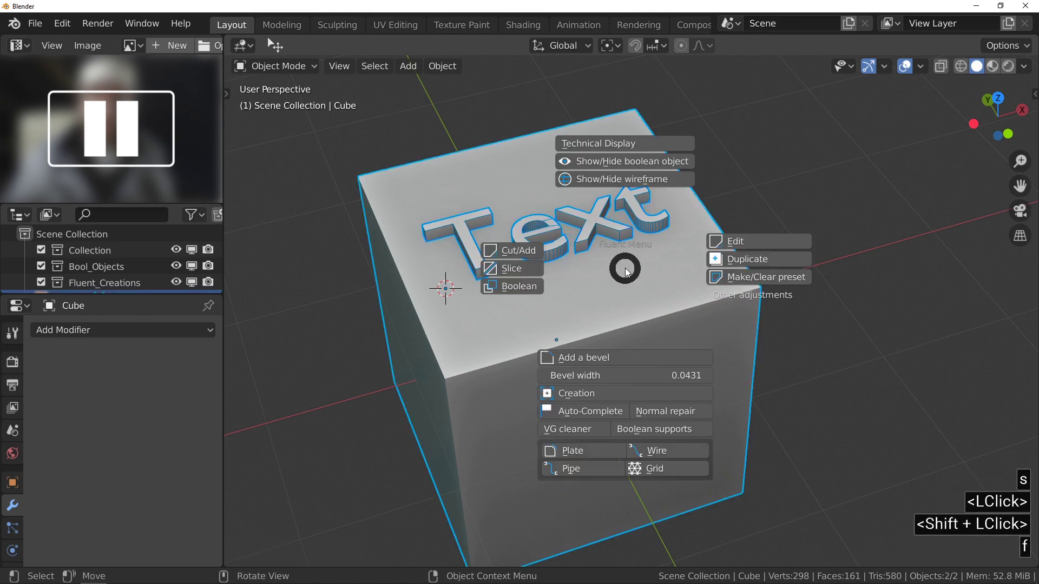
left_click(511, 285)
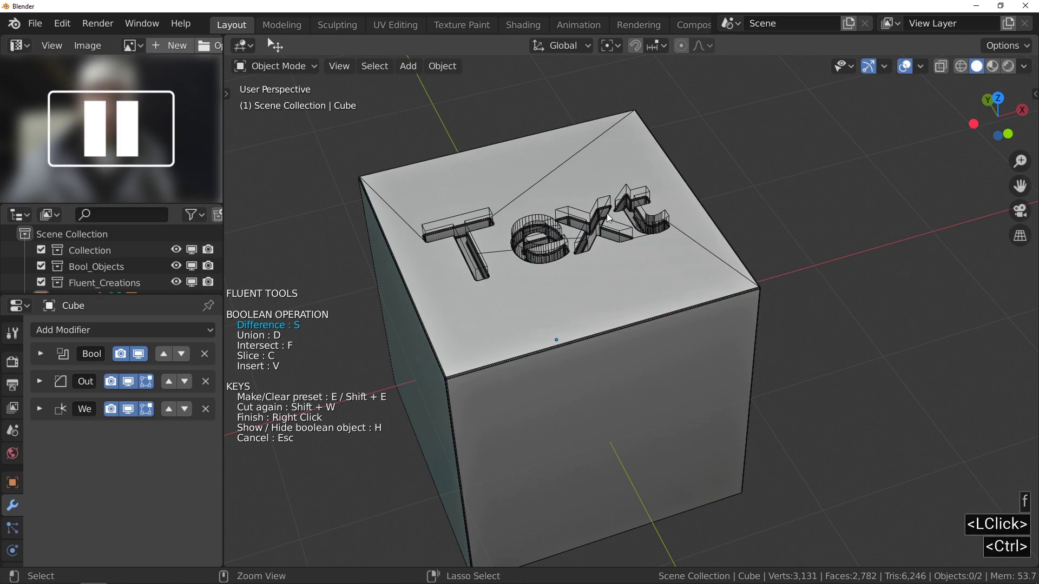
mouse_move(606, 213)
middle_mouse_down("ctrl")
mouse_move(619, 177)
mouse_move(641, 202)
middle_mouse_up("ctrl")
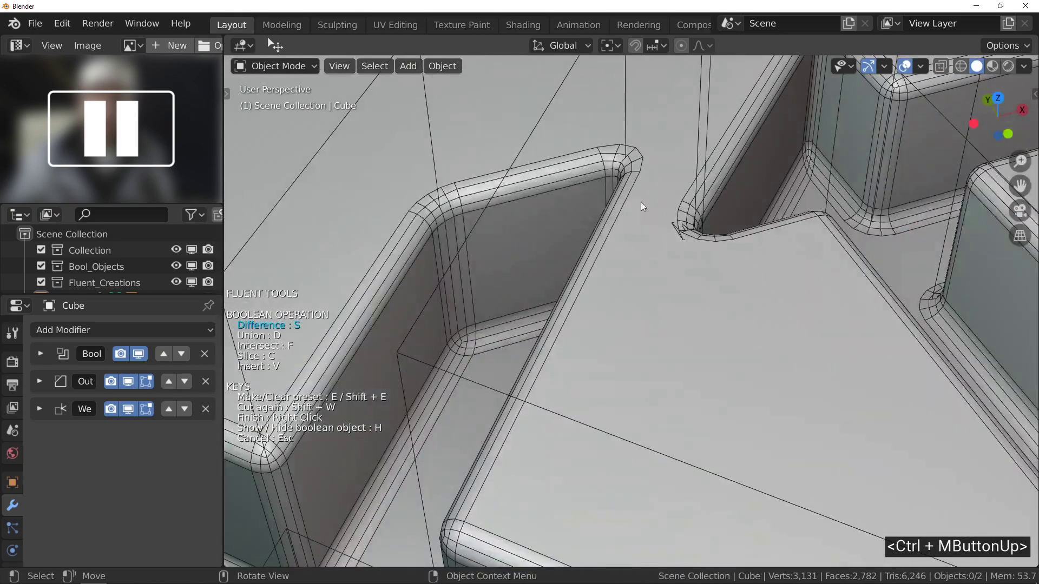
Adjust the engraving's outer bevel and finish the boolean cut.
left_click(761, 359)
key("shift")
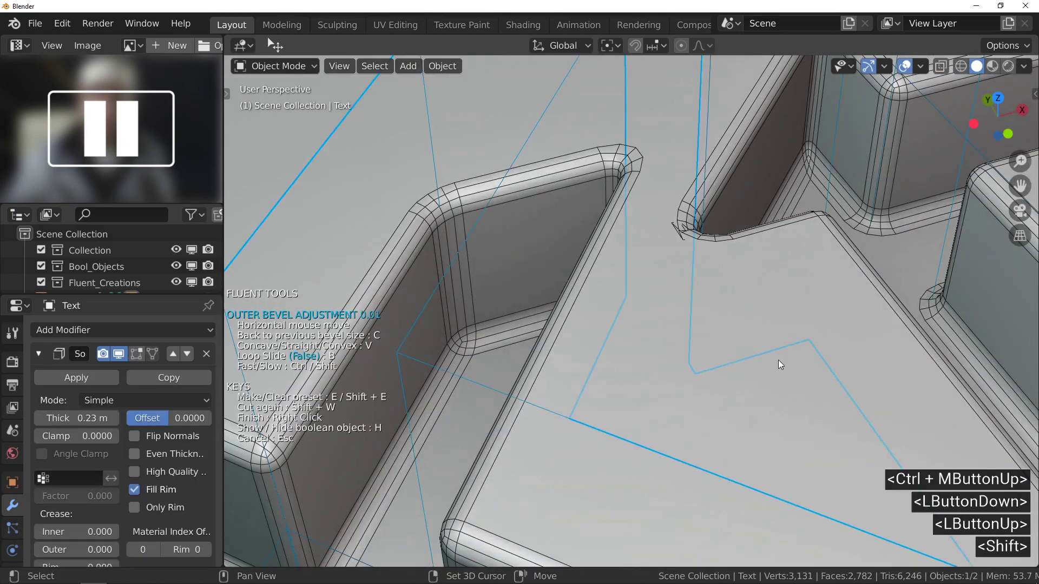
left_click(759, 361, "shift")
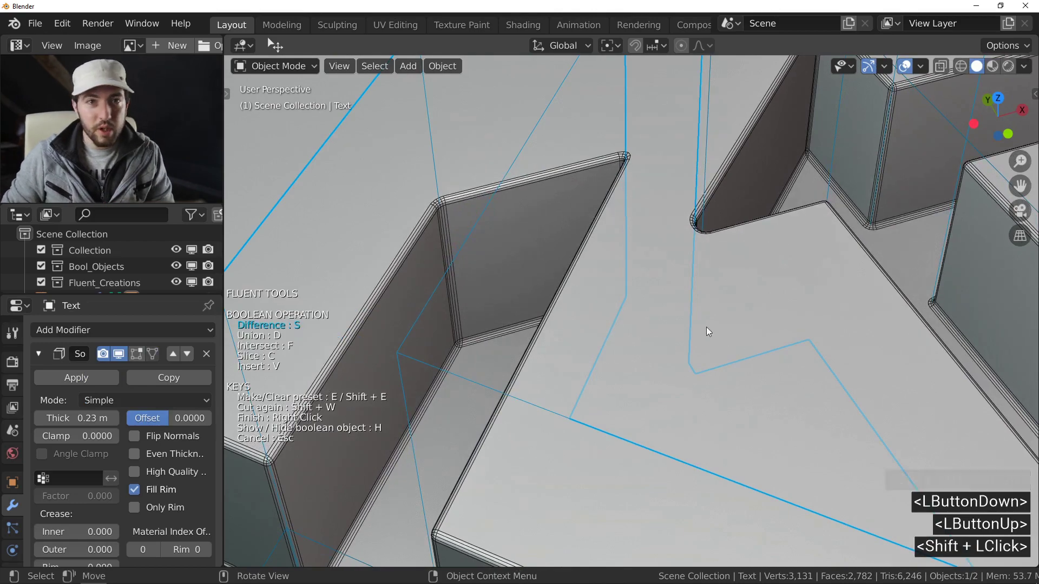
middle_click_drag(609, 245, 615, 296, "ctrl")
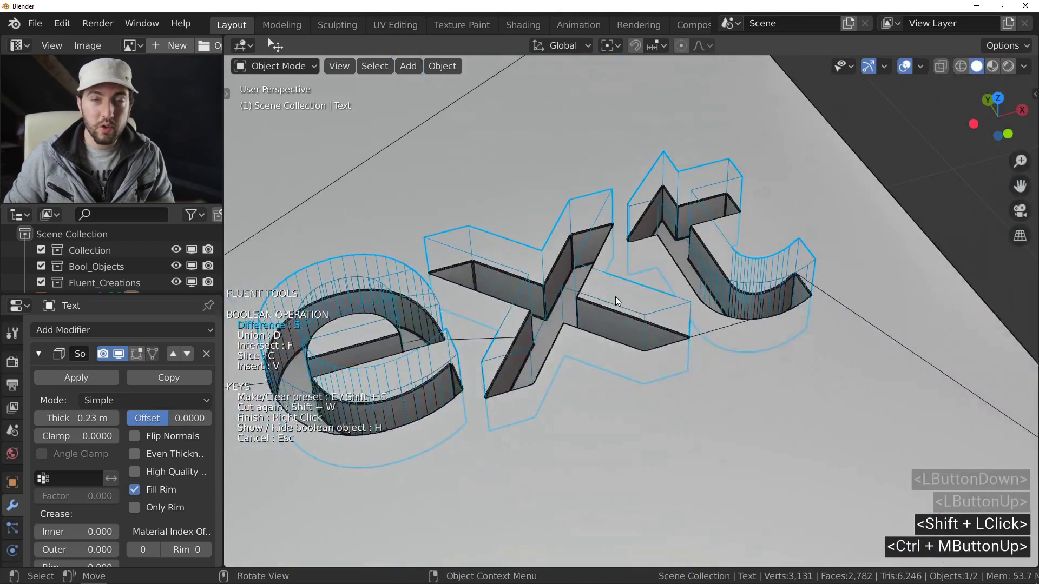
right_click(615, 296)
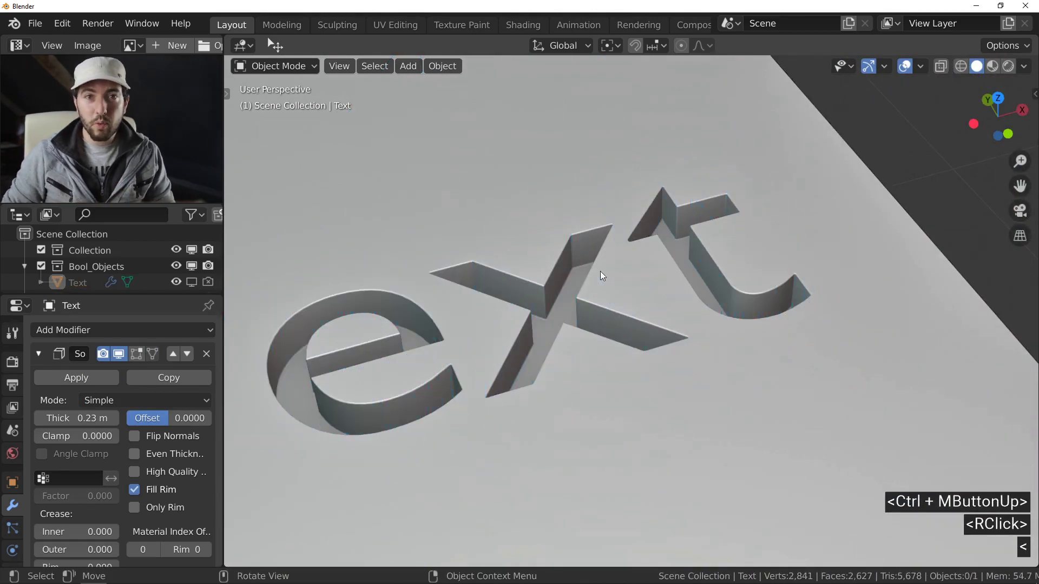
mouse_move(598, 258)
middle_mouse_down("ctrl")
mouse_move(593, 290)
mouse_move(559, 300)
mouse_move(633, 271)
mouse_move(765, 271)
mouse_move(527, 294)
mouse_move(539, 297)
mouse_move(540, 339)
middle_mouse_up("ctrl")
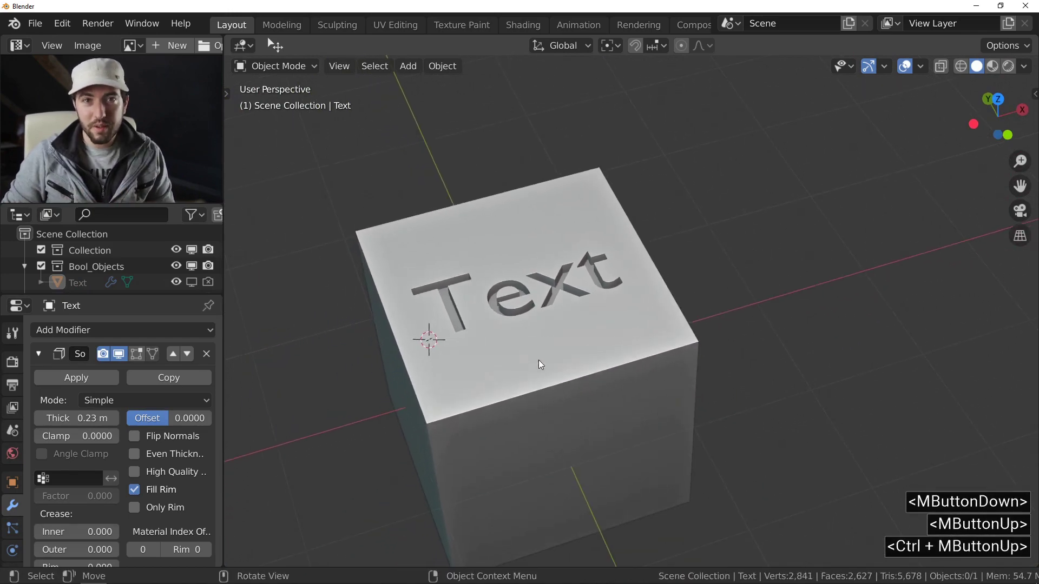